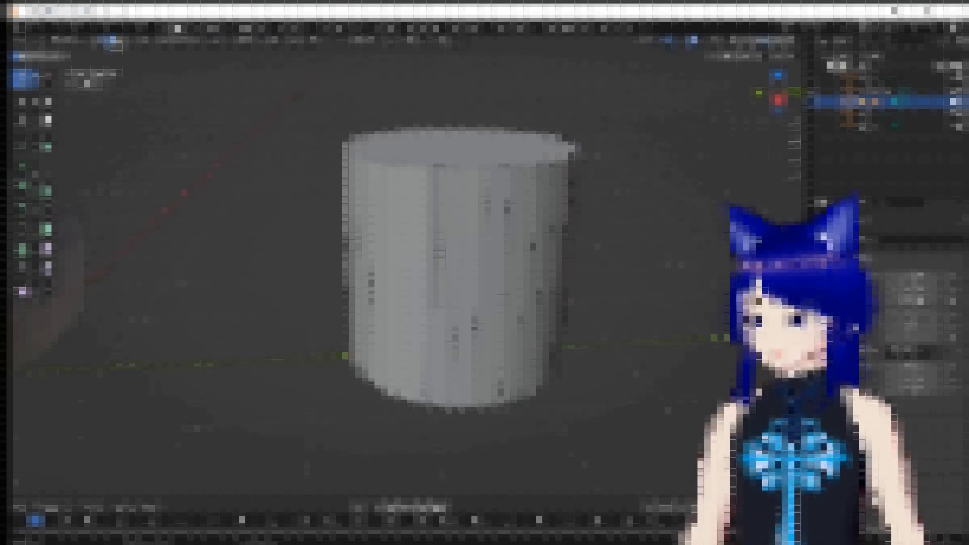
key(a)
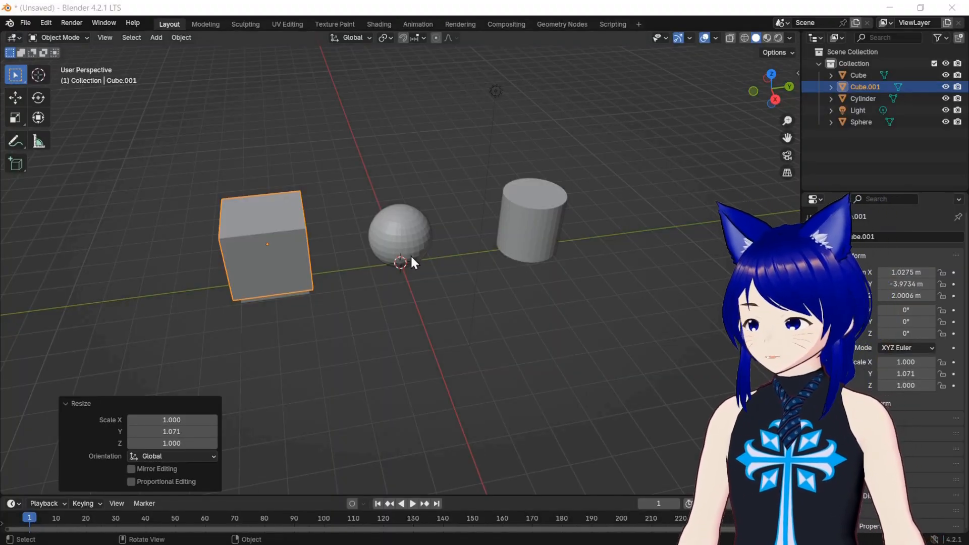
Enter Edit Mode on the cylinder and delete a single face from the front of its side wall.
click(557, 214)
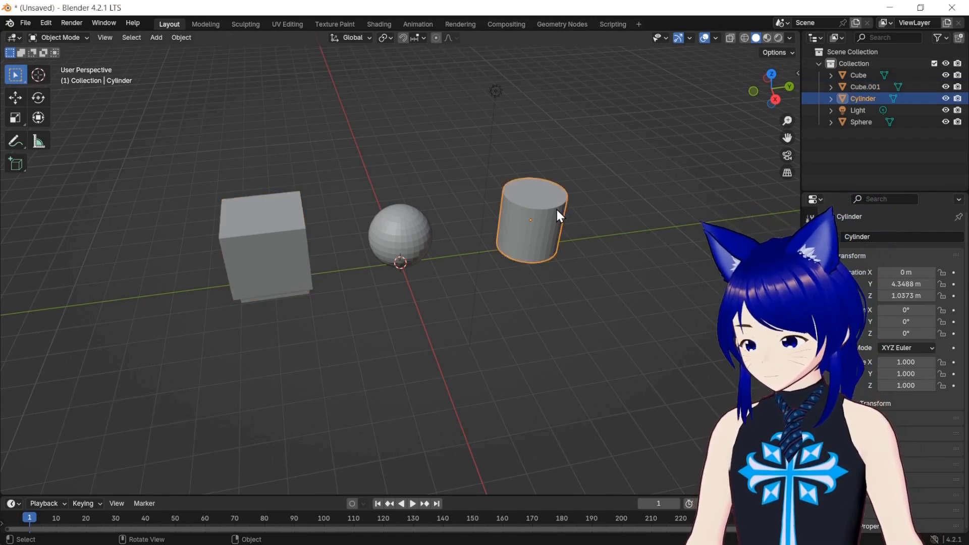
key(Tab)
scroll(555, 208, up, 4)
drag(786, 137, 529, 219)
scroll(623, 207, up, 3)
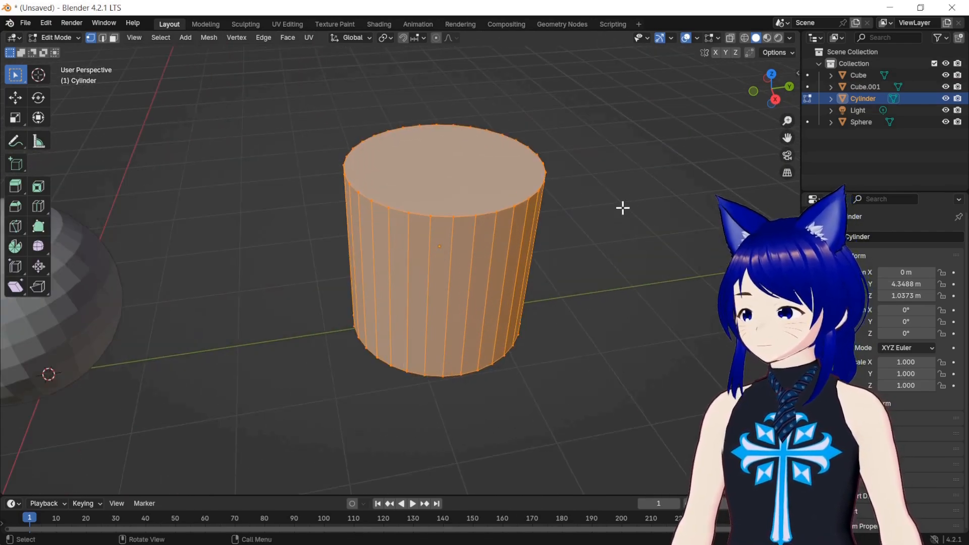
click(113, 38)
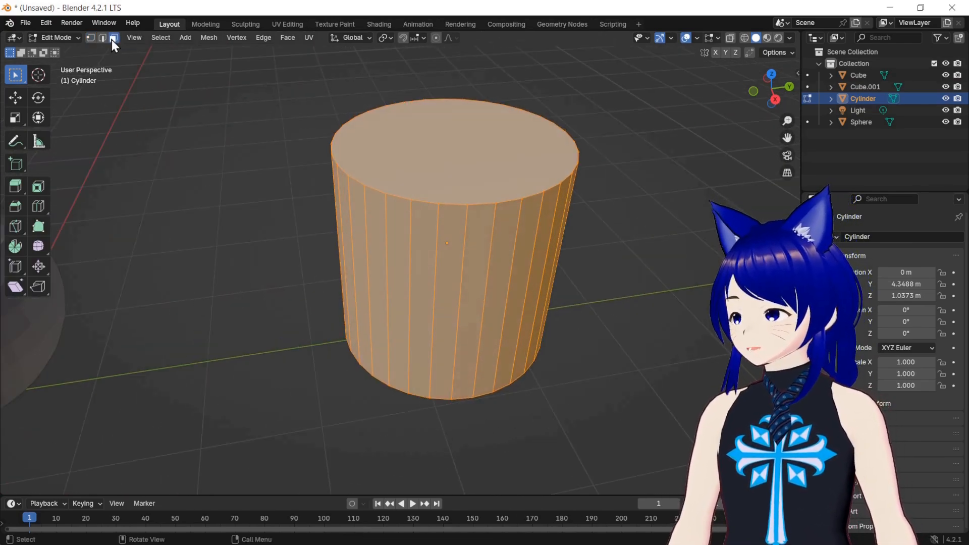
click(450, 257)
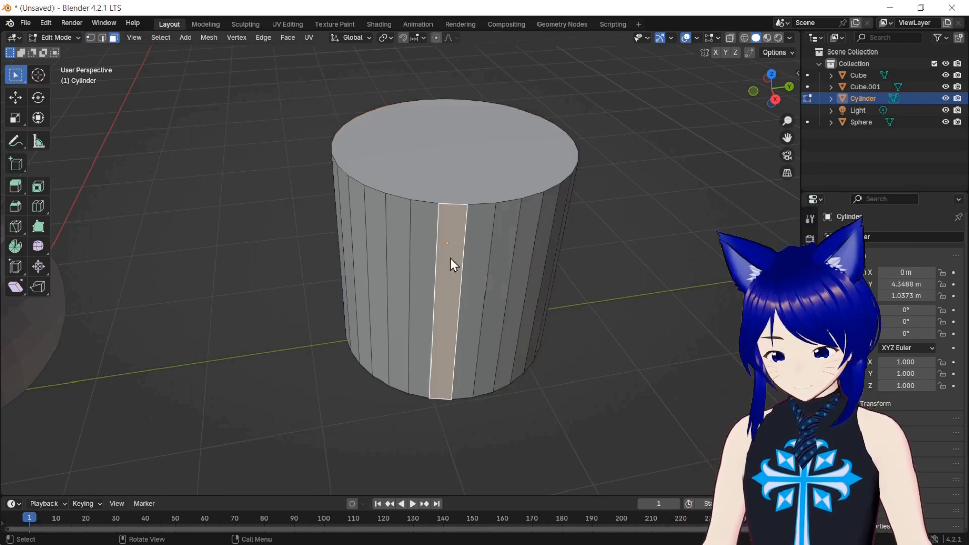
key(x)
click(443, 284)
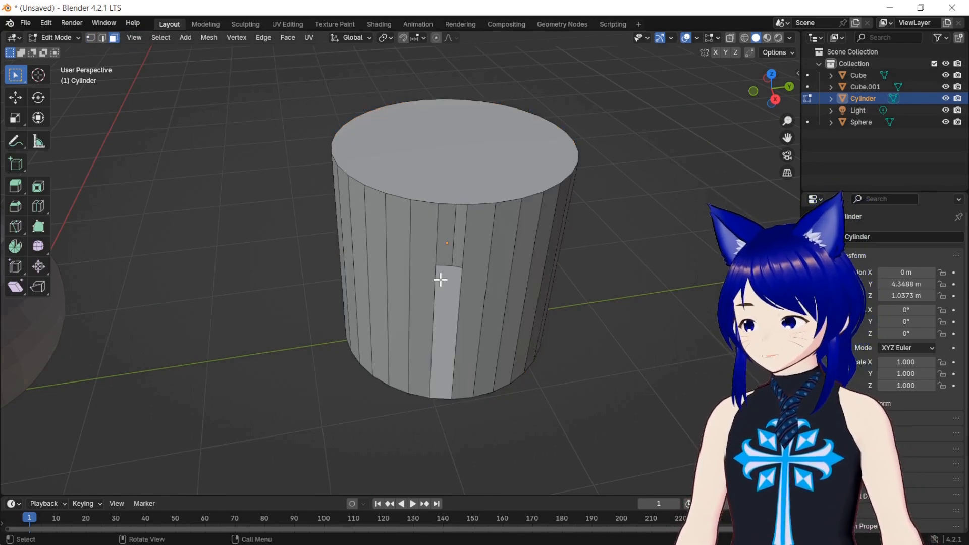
Fill the single-face gap in the cylinder's side from one of its vertical border edges, using edge selection.
drag(776, 99, 746, 87)
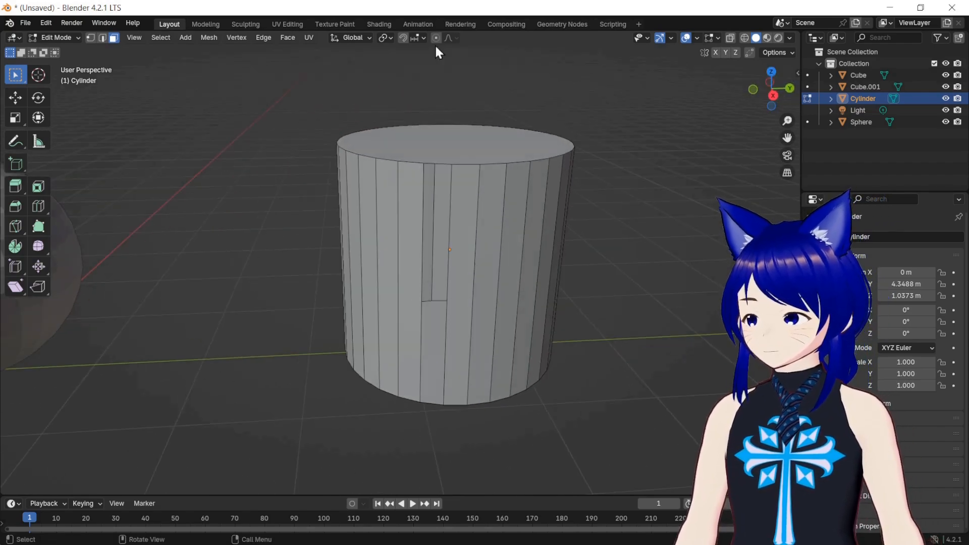
click(103, 39)
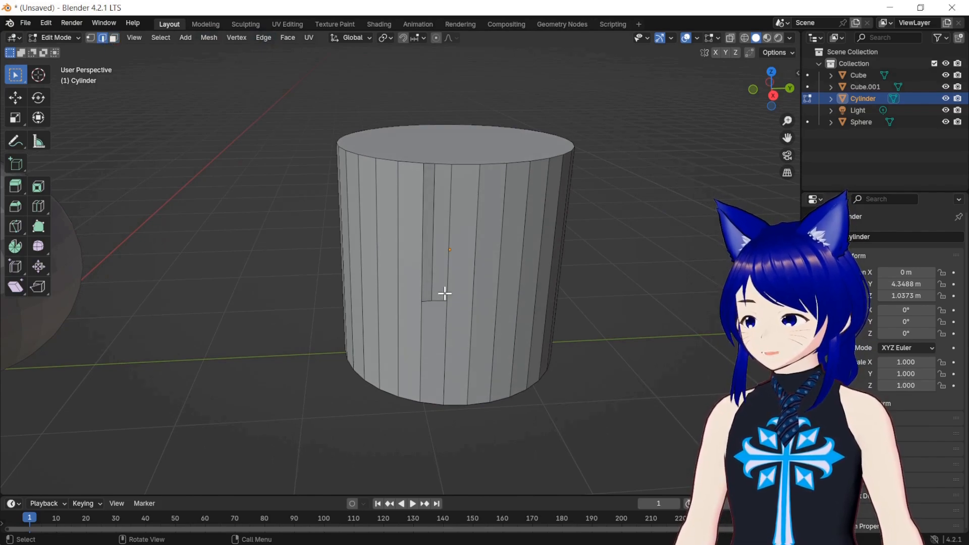
alt+click(421, 298)
key(f)
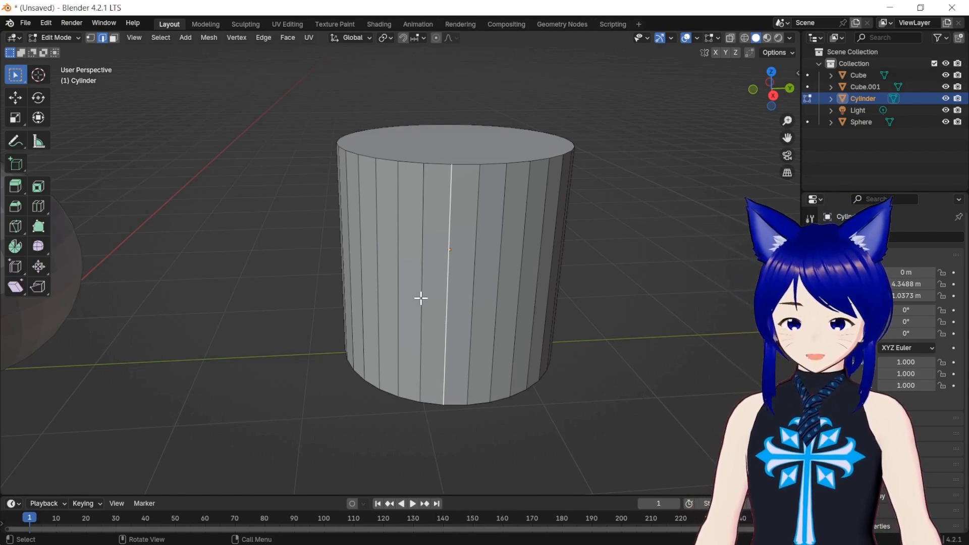
Delete six adjacent faces from the front of the cylinder's side wall, using face selection.
click(114, 39)
drag(410, 225, 524, 285)
key(x)
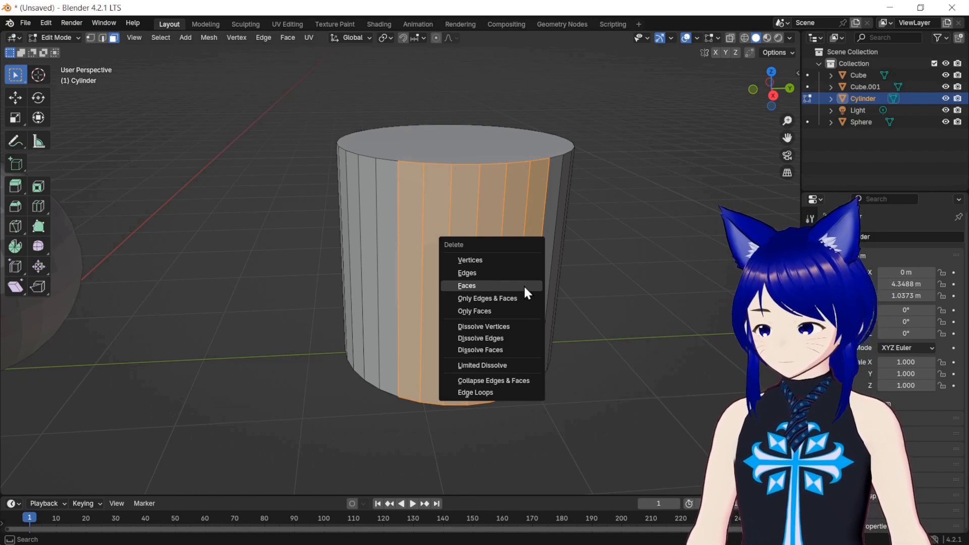
click(524, 286)
Fill the wide side opening with five consecutive faces, starting from its left vertical edge and leaving one gap.
click(103, 38)
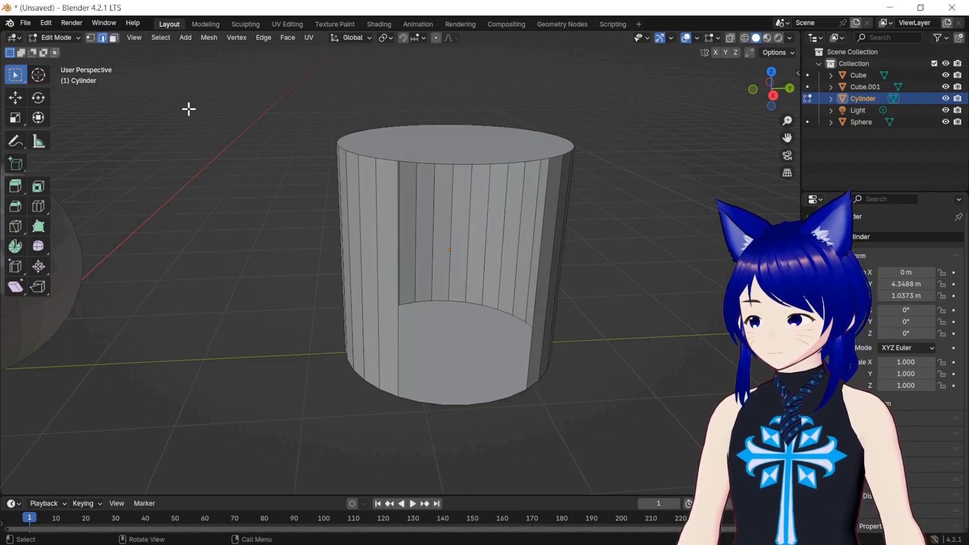
click(399, 323)
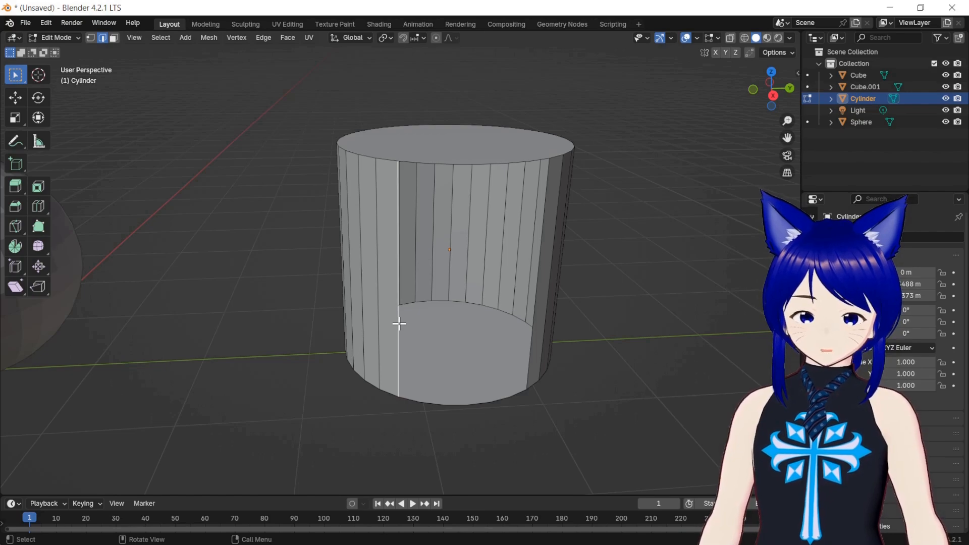
key(f)
key(f)
key(f)
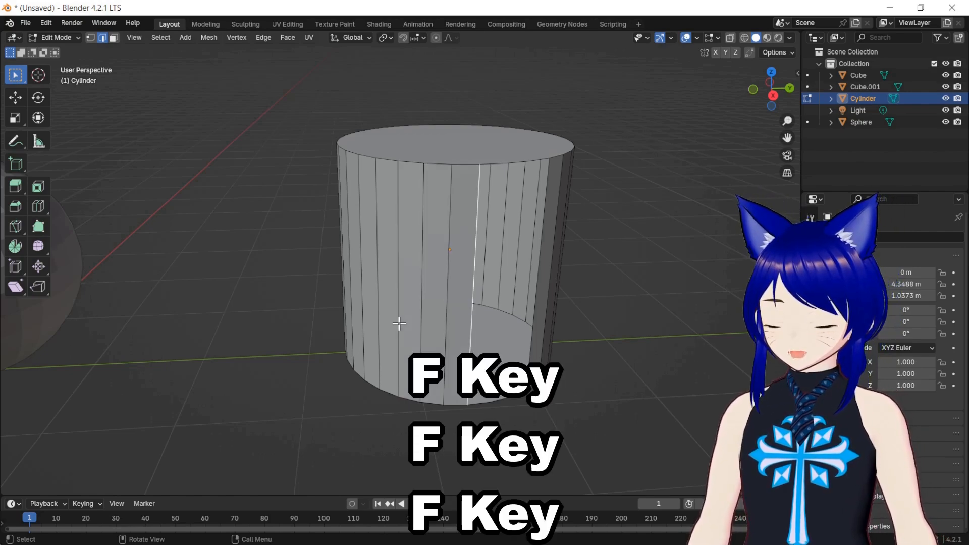
key(f)
key(f)
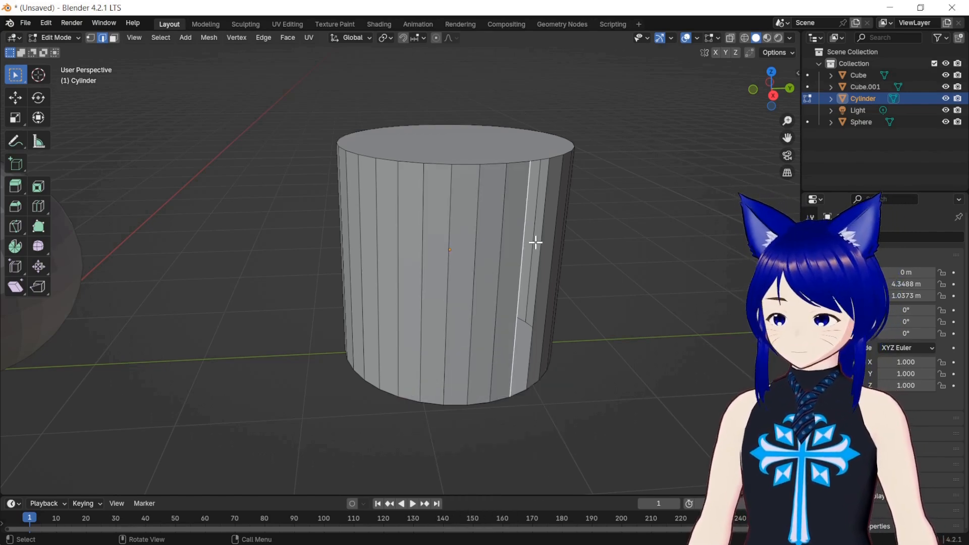
Try to fill the remaining side gap from its left vertical edge together with its top edge, and undo it.
drag(771, 88, 778, 67)
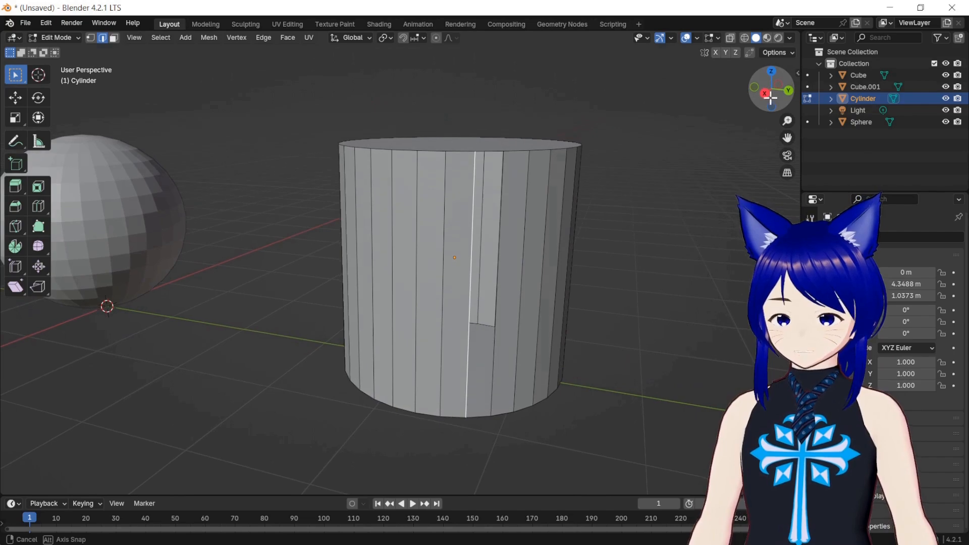
shift+click(482, 151)
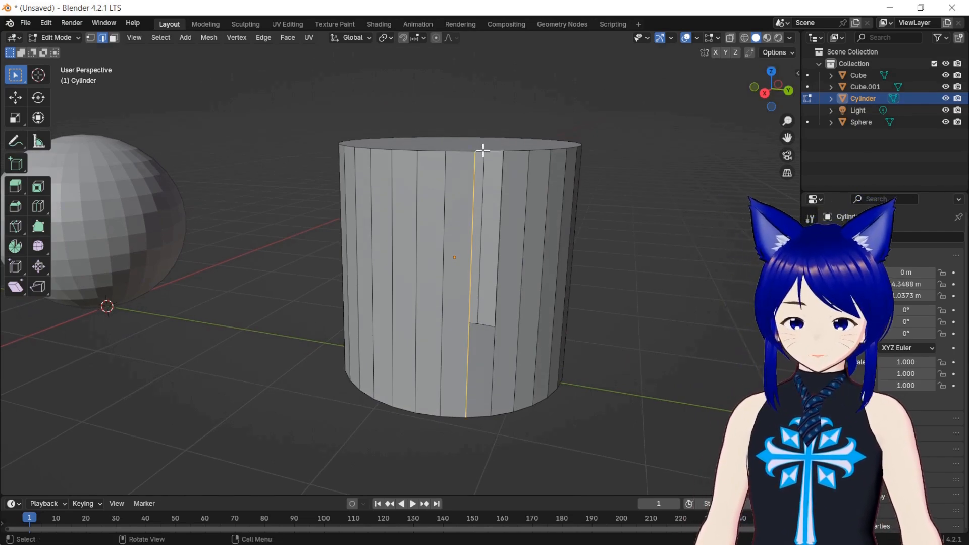
key(f)
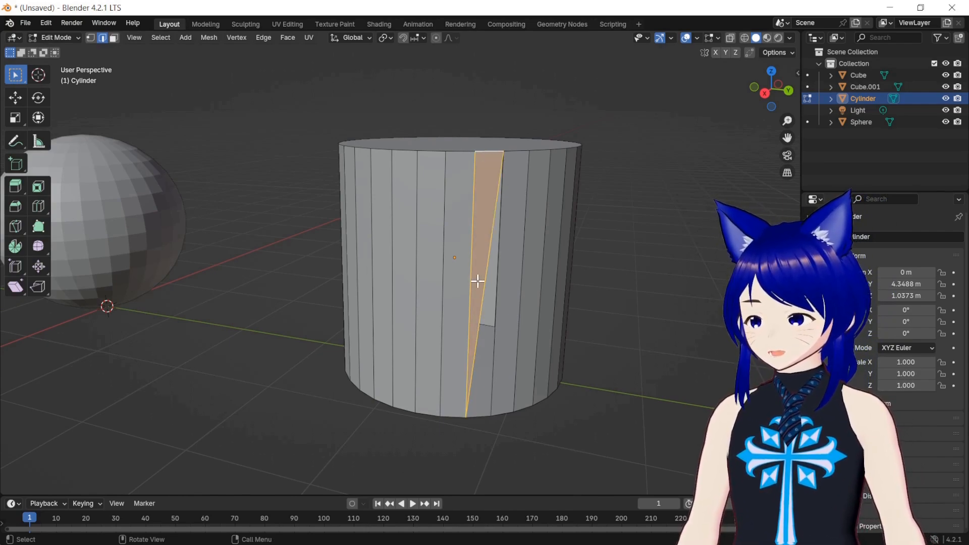
key(ctrl+z)
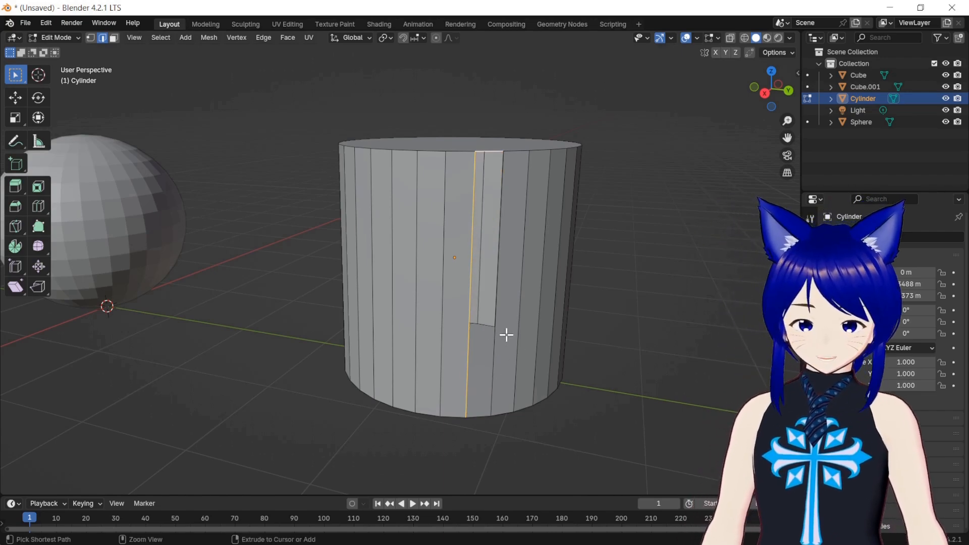
key(ctrl+z)
Fill the last gap in the cylinder's side wall from its vertical border edges.
shift+click(496, 299)
click(471, 300)
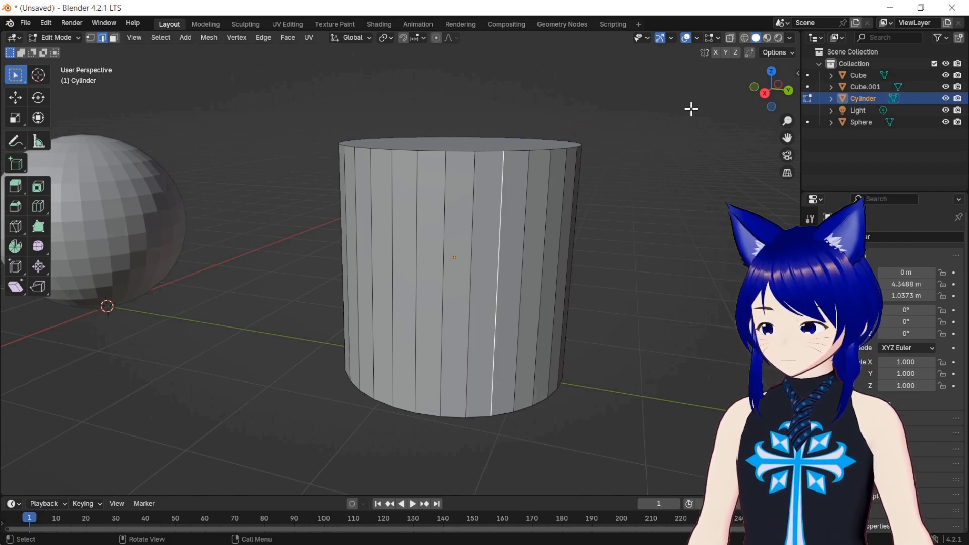
Delete the cylinder's top face, using face selection.
drag(760, 92, 764, 115)
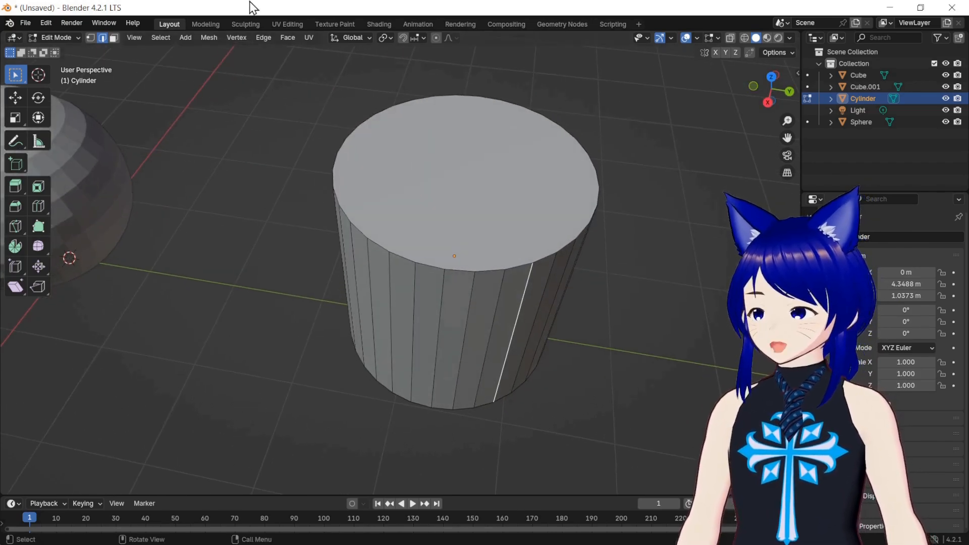
click(114, 38)
click(391, 205)
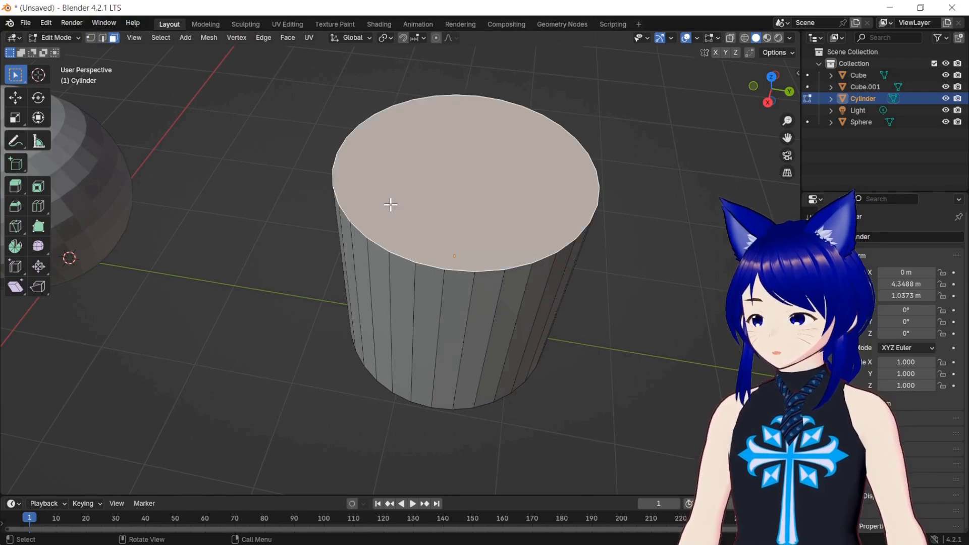
key(x)
click(392, 207)
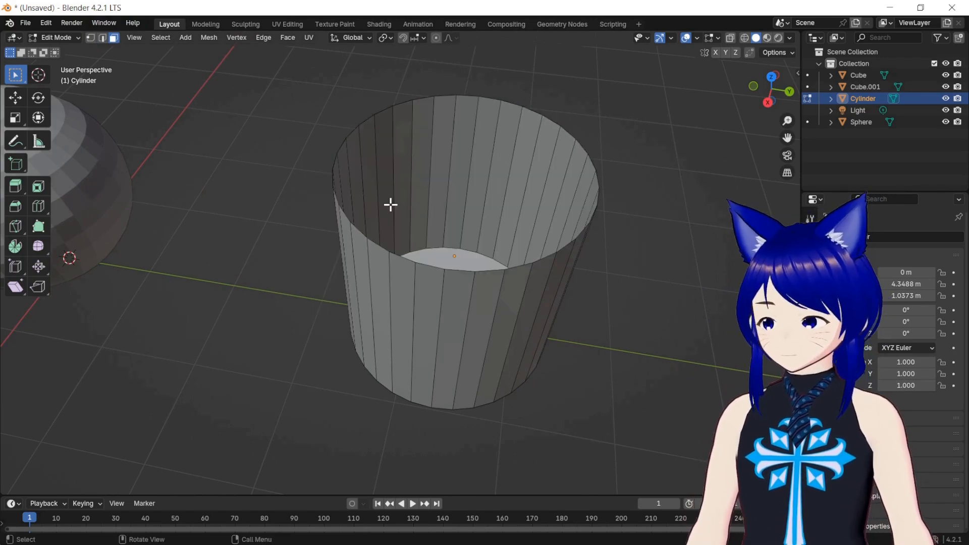
Fill the cylinder's open top with one face from its rim edge loop and delete that face again.
click(103, 39)
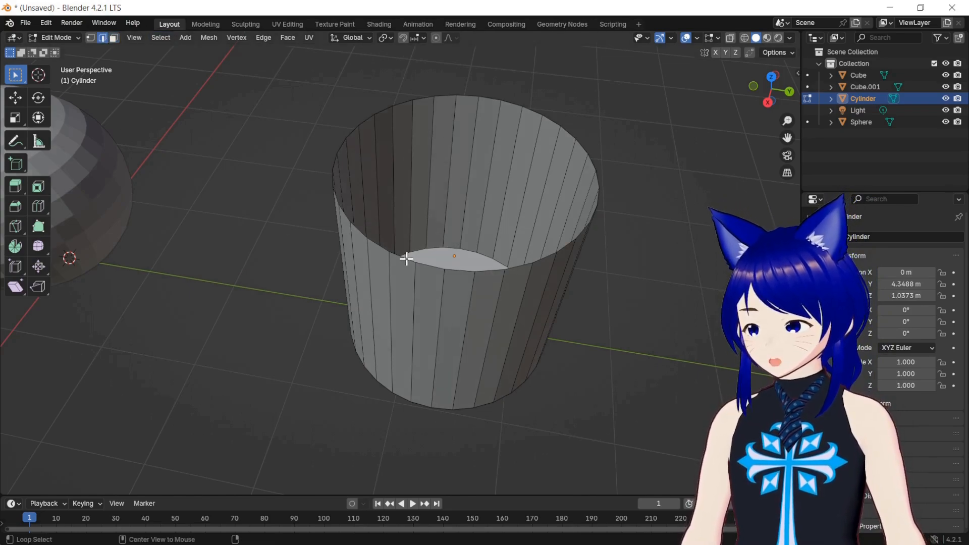
alt+click(406, 259)
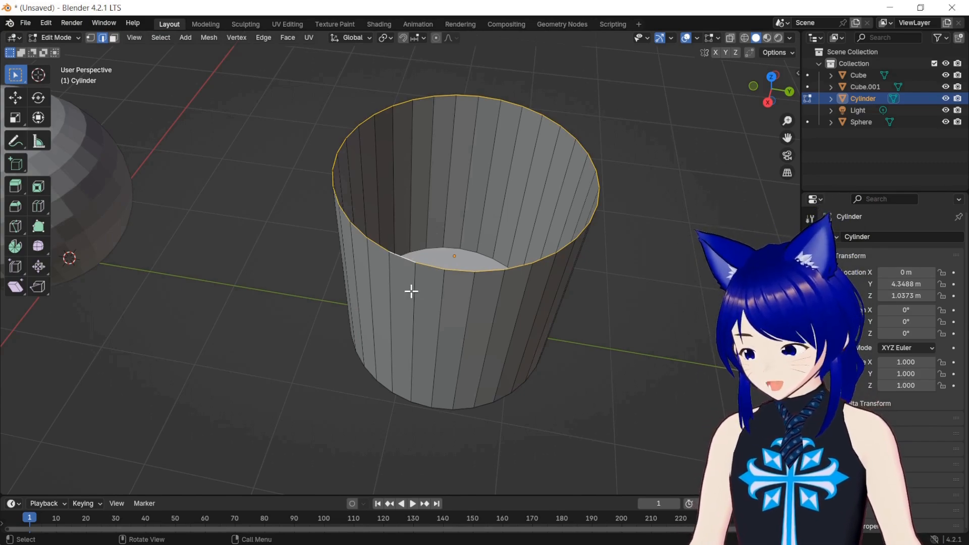
key(f)
key(x)
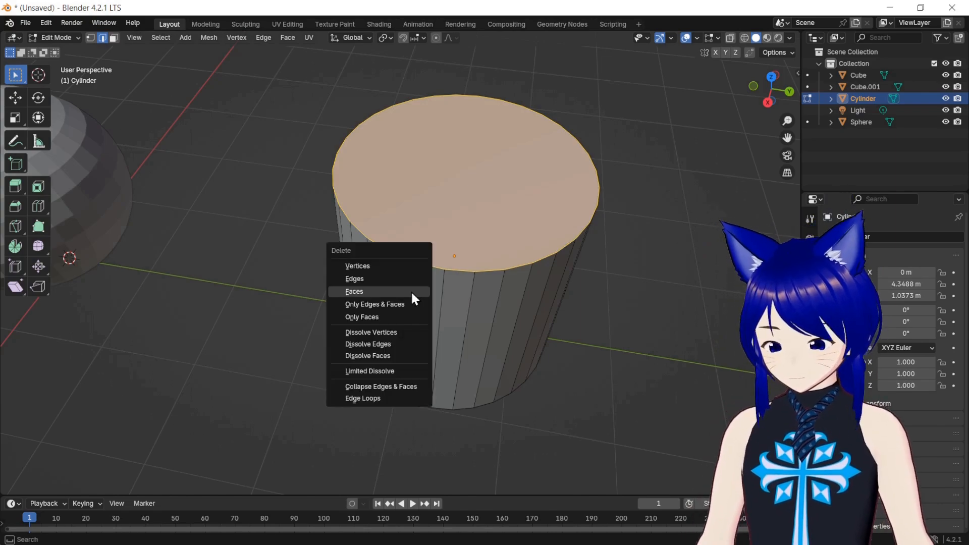
click(412, 292)
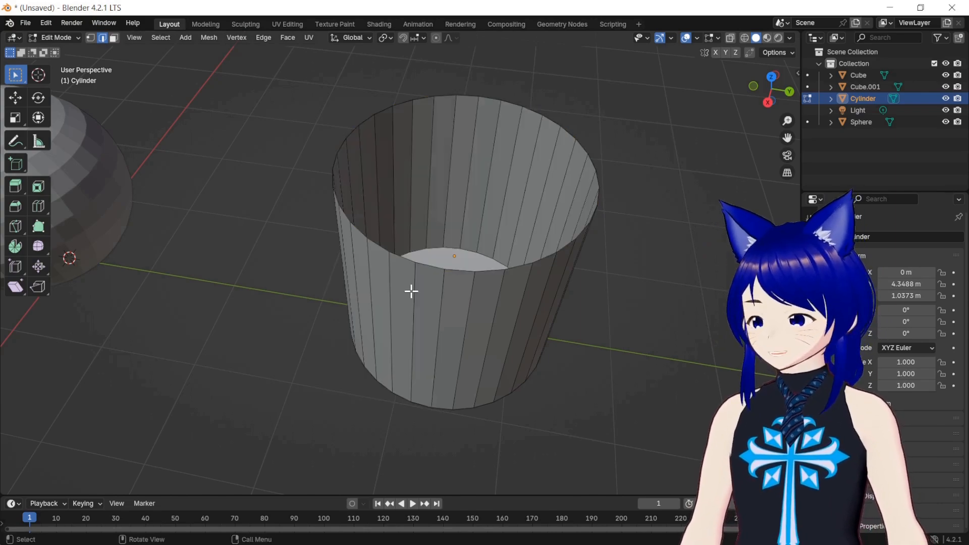
Extrude the open top rim about 0.063 m upward with Extrude Region and merge the extruded loop at center.
click(15, 187)
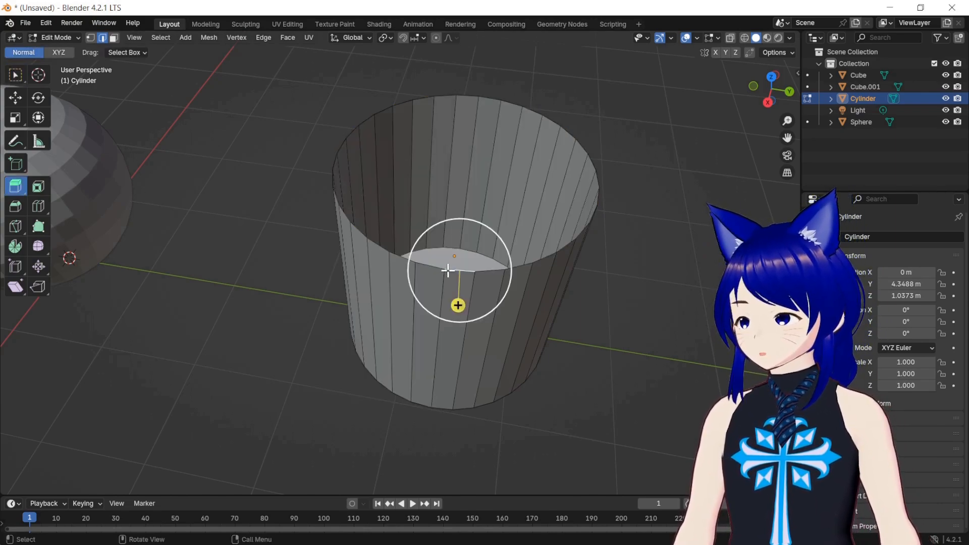
alt+click(439, 271)
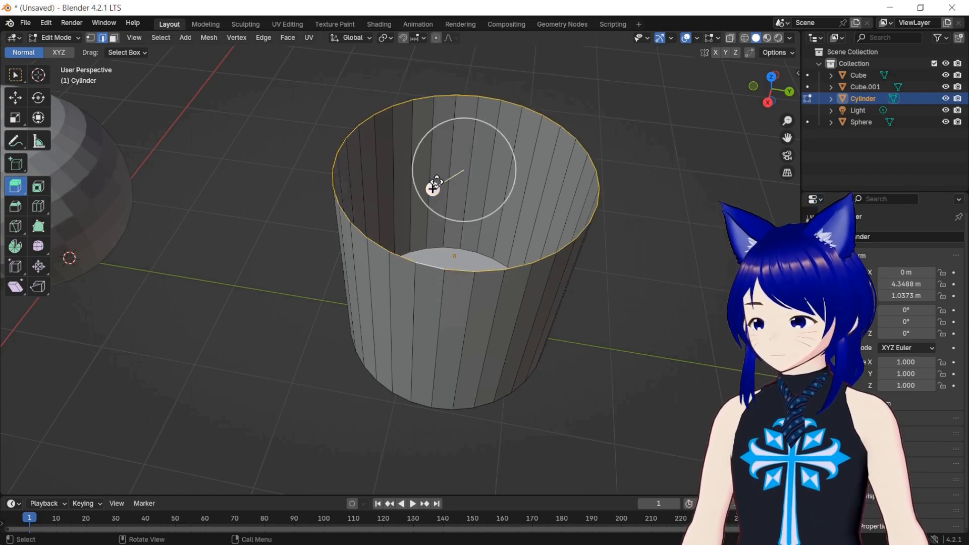
drag(432, 188, 436, 181)
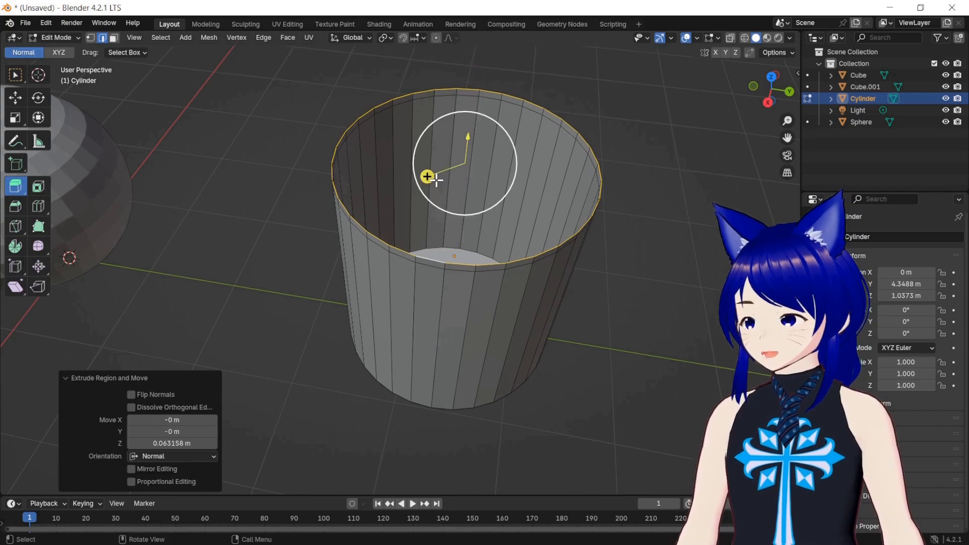
key(m)
click(437, 182)
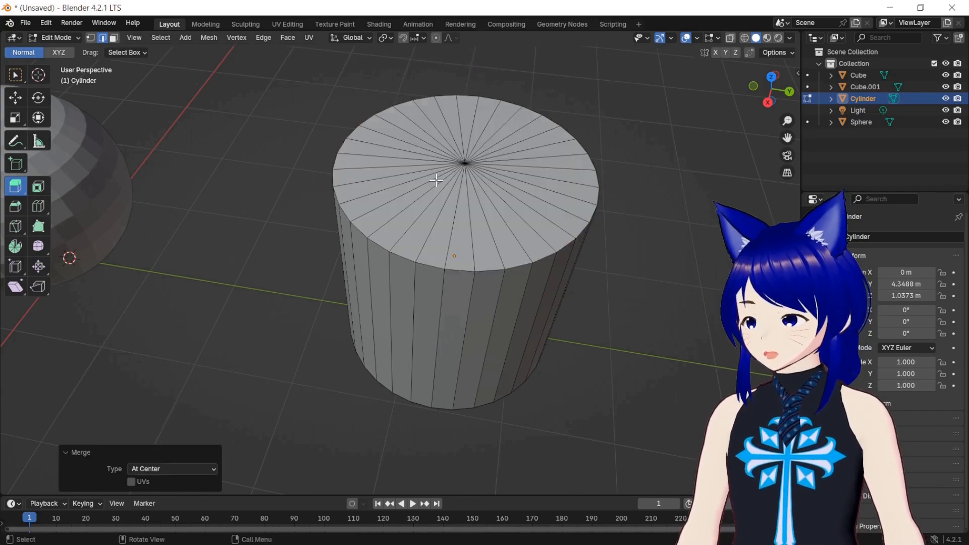
Check the merged top in the right orthographic view, undo the merge and the rim extrusion, and return to the selection tool.
drag(768, 106, 771, 106)
click(769, 93)
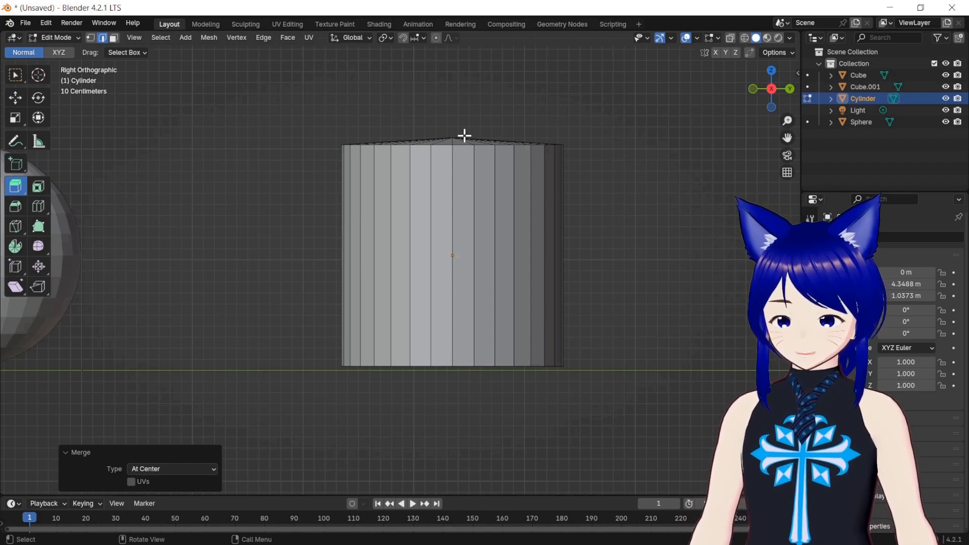
key(ctrl+z)
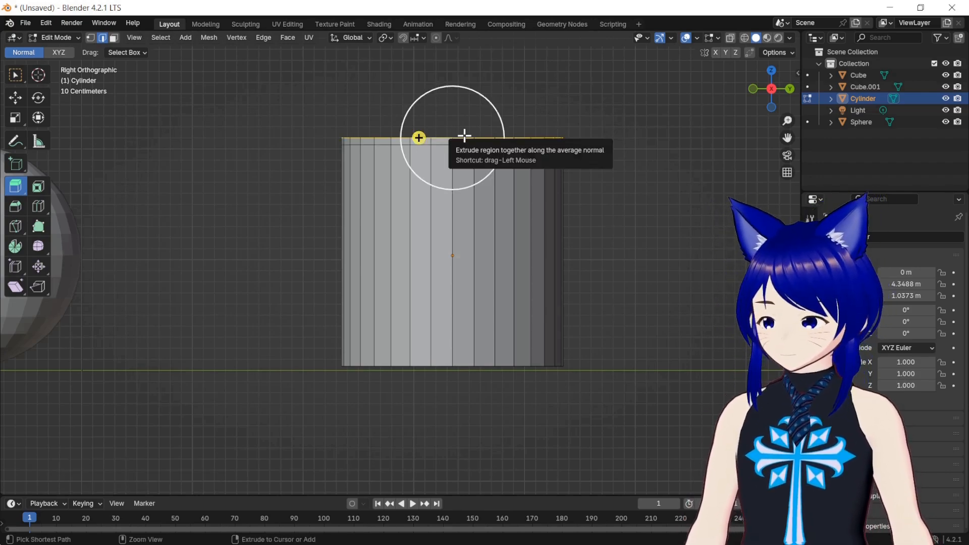
click(15, 75)
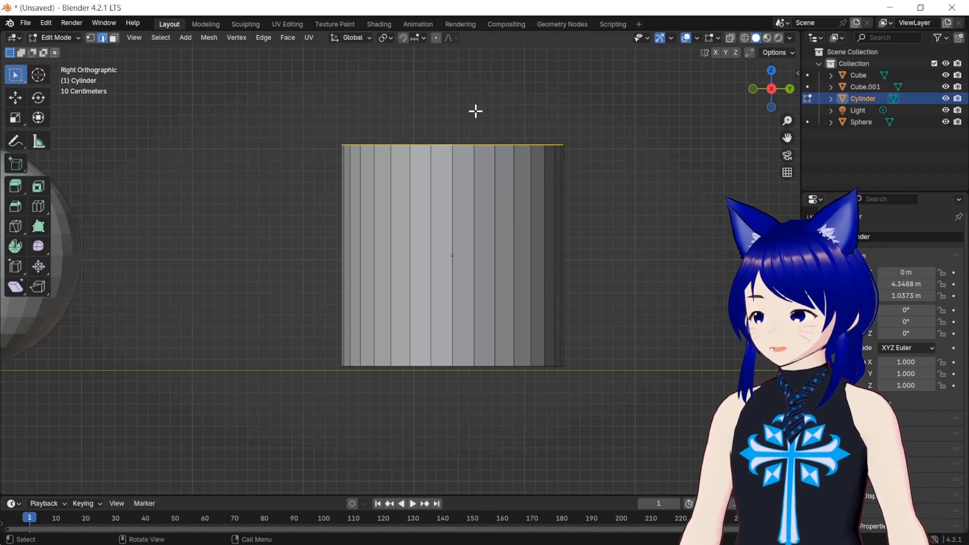
Fill the cylinder's open top rim with a grid of faces using Grid Fill.
drag(772, 91, 771, 97)
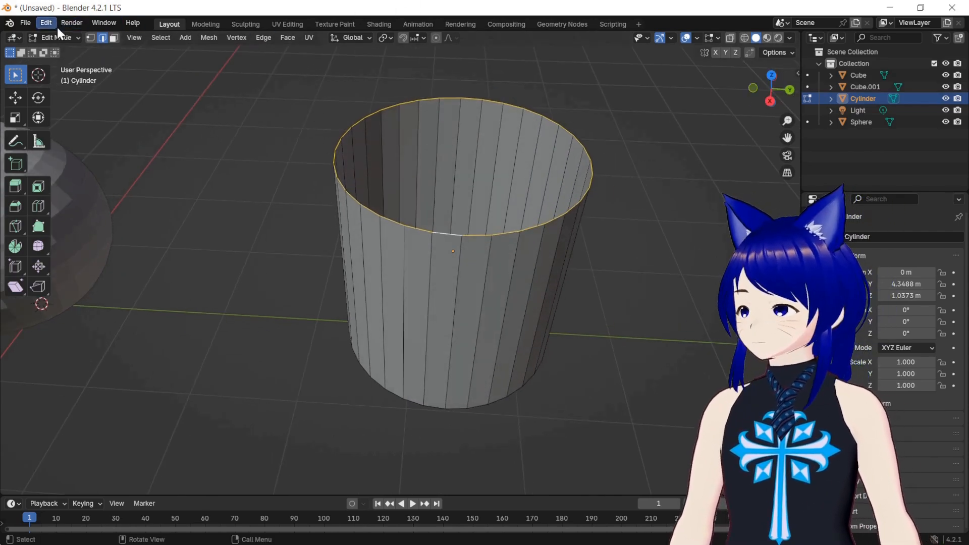
click(48, 23)
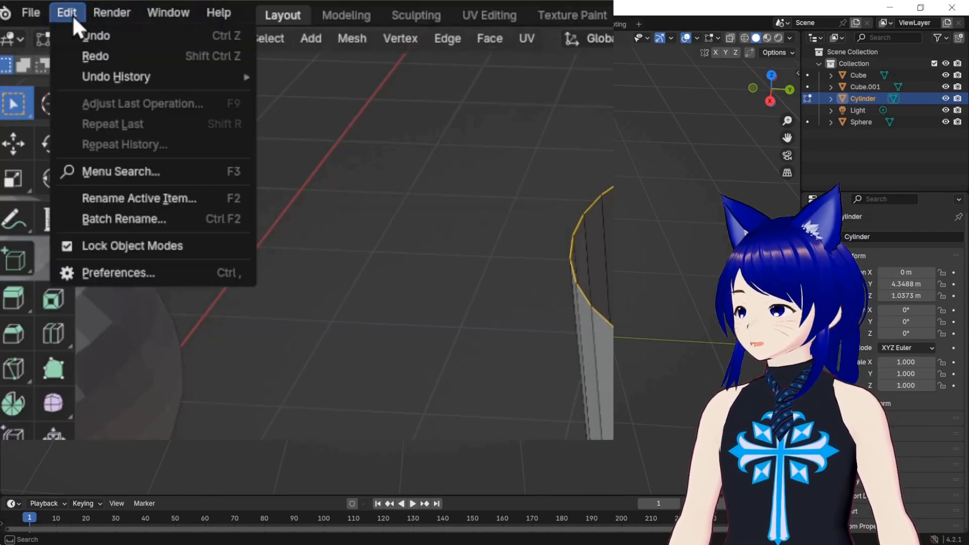
click(123, 170)
text(grid)
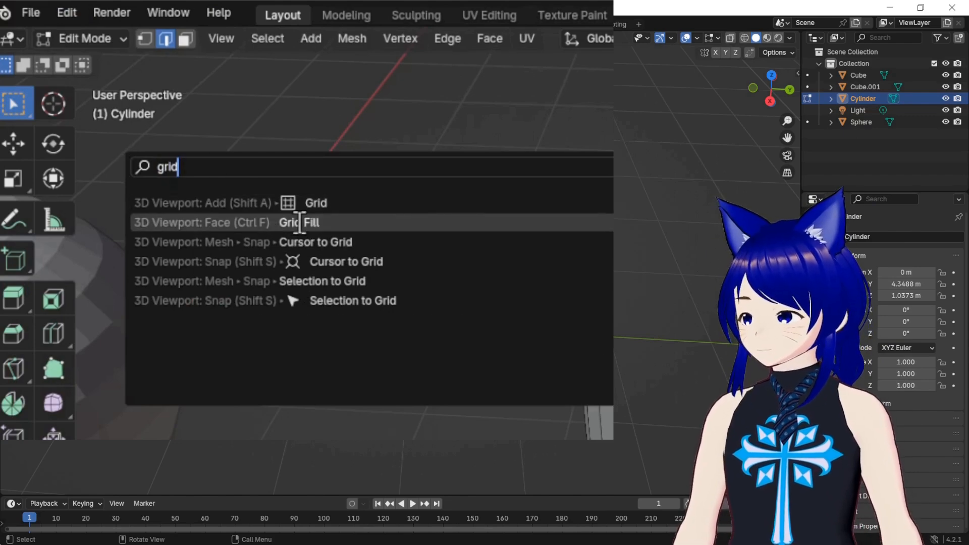
click(298, 223)
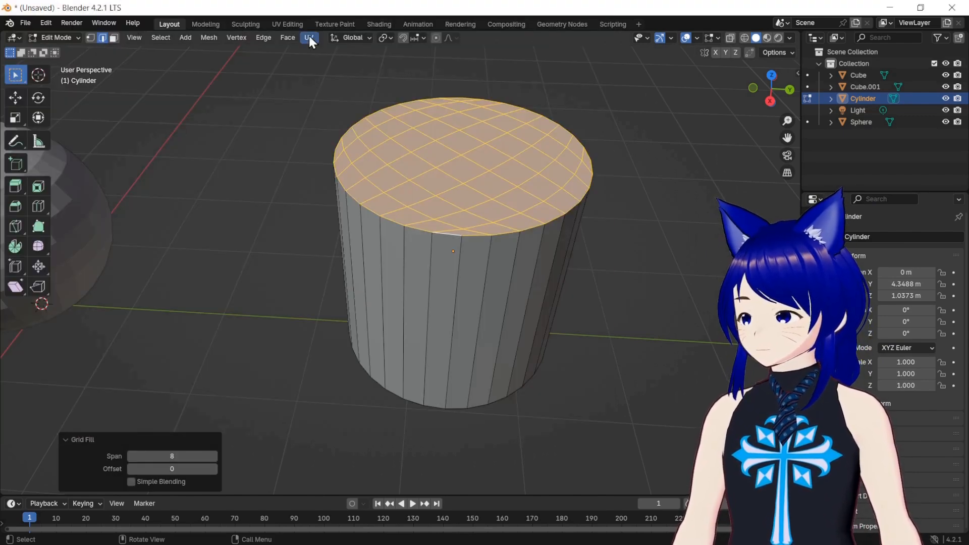
click(288, 39)
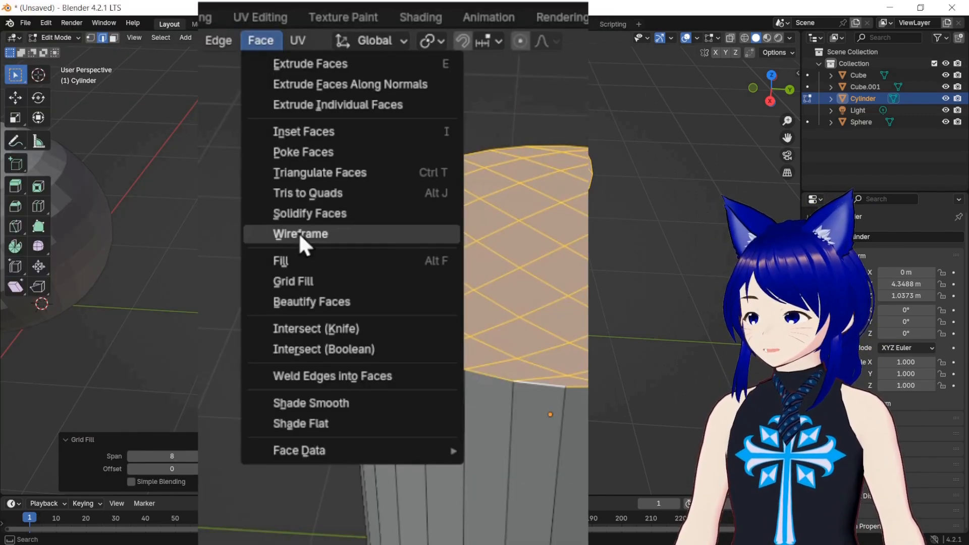
drag(767, 102, 701, 196)
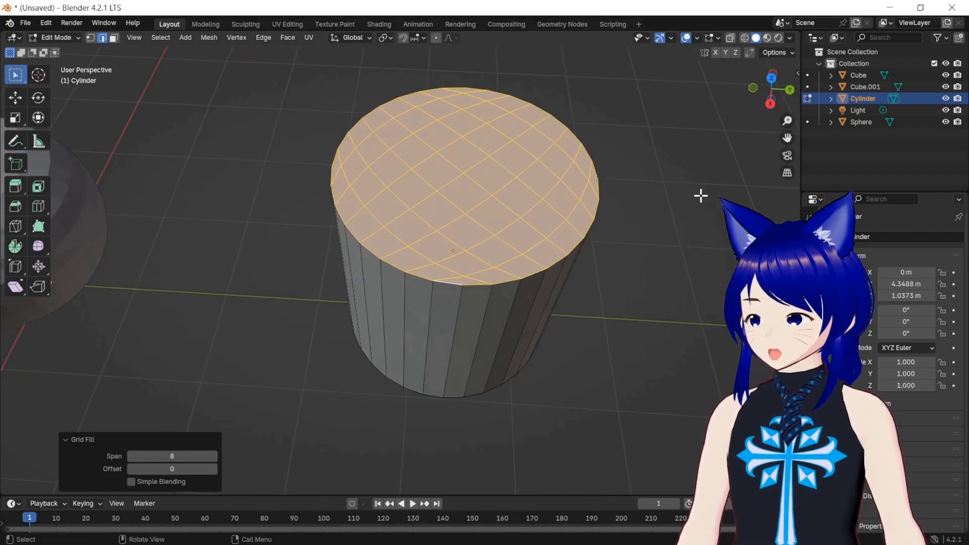
Set the Grid Fill span on the cylinder's top to 10.
scroll(701, 196, up, 1)
click(145, 461)
text(13)
key(Return)
mouse_move(171, 457)
mouse_down()
mouse_move(149, 457)
mouse_move(176, 457)
mouse_move(157, 457)
mouse_move(176, 470)
mouse_move(169, 473)
mouse_up()
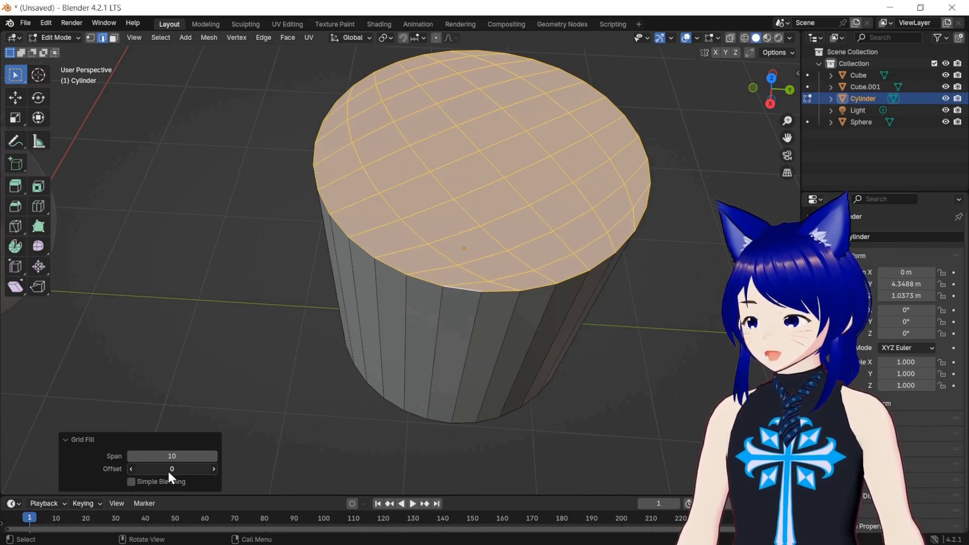
scroll(500, 321, up, 1)
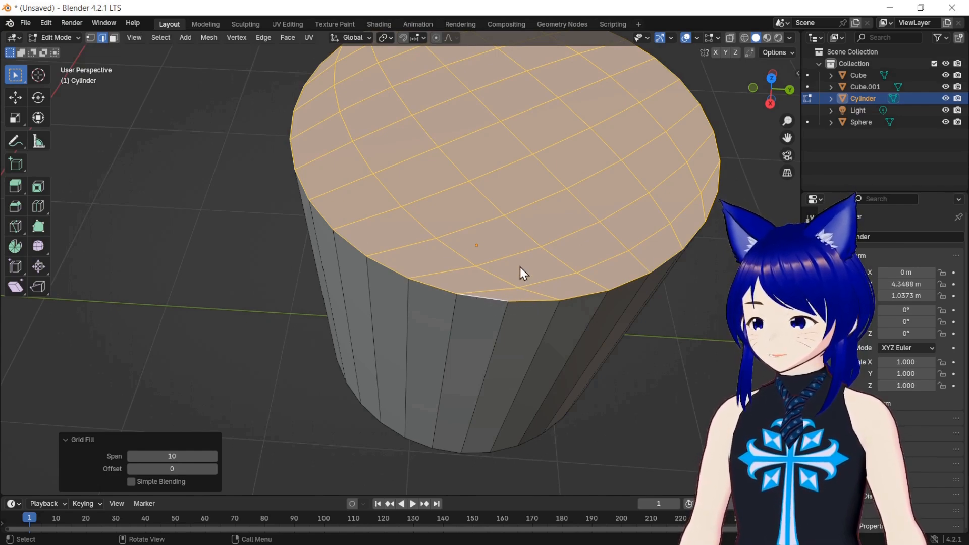
scroll(530, 262, down, 1)
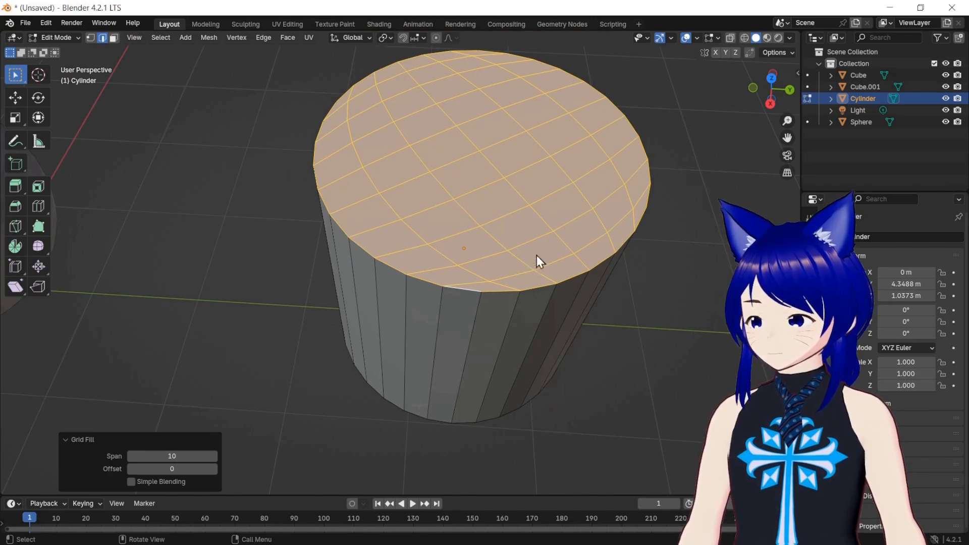
Select all inner vertices of the cylinder's grid-filled top in the top orthographic view and merge them at center.
click(772, 76)
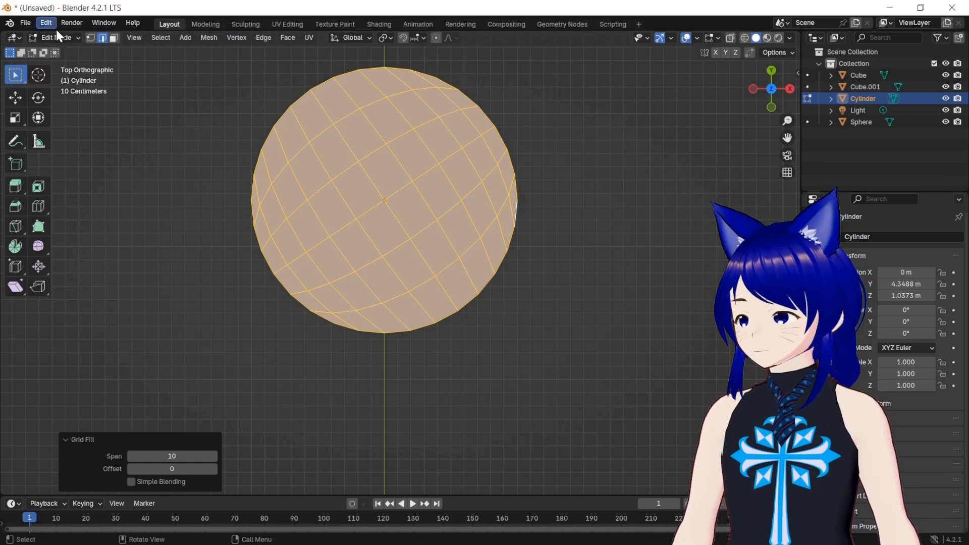
click(91, 38)
drag(291, 128, 488, 267)
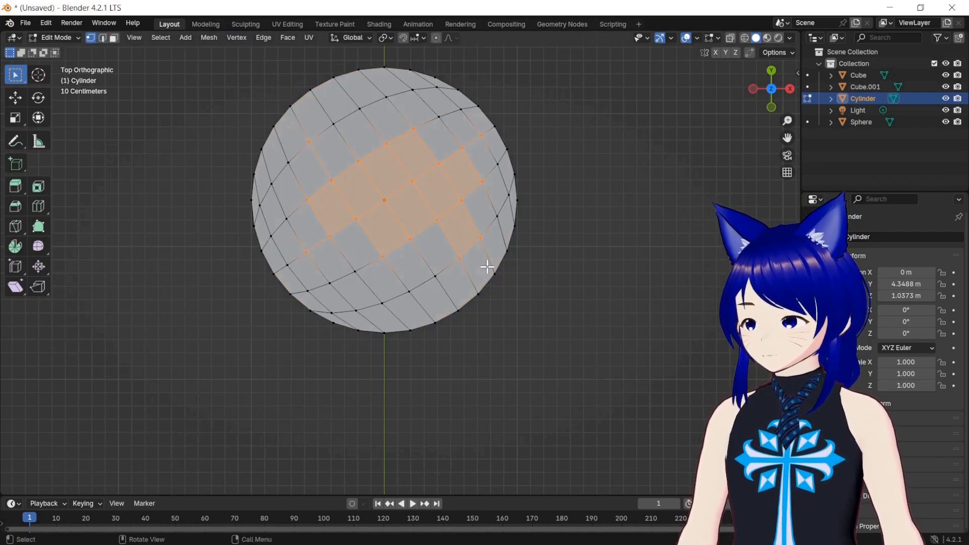
shift+click(331, 126)
shift+click(439, 121)
shift+drag(357, 82, 423, 125)
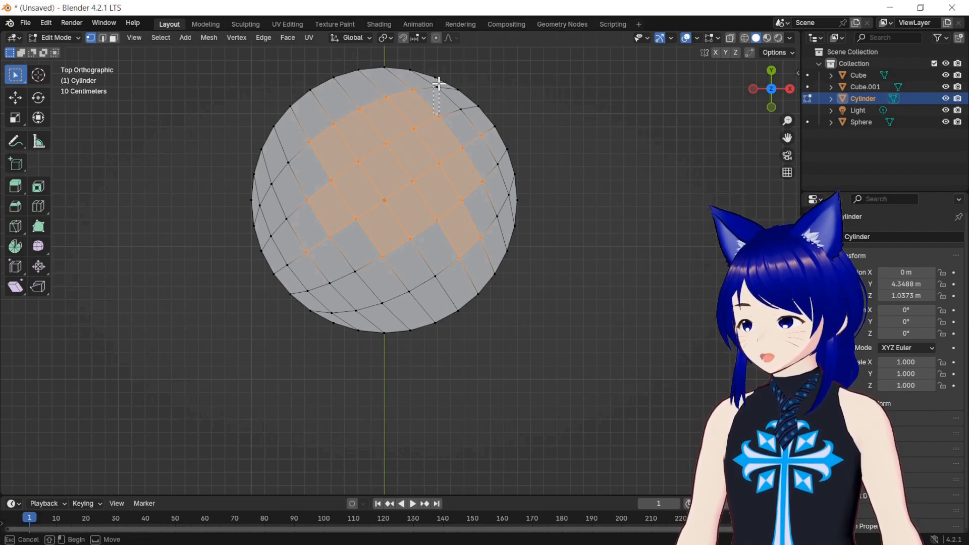
shift+click(465, 119)
shift+click(496, 177)
shift+drag(494, 253, 266, 157)
drag(285, 221, 460, 289)
shift+drag(320, 269, 422, 321)
shift+drag(301, 287, 314, 299)
shift+drag(489, 208, 504, 225)
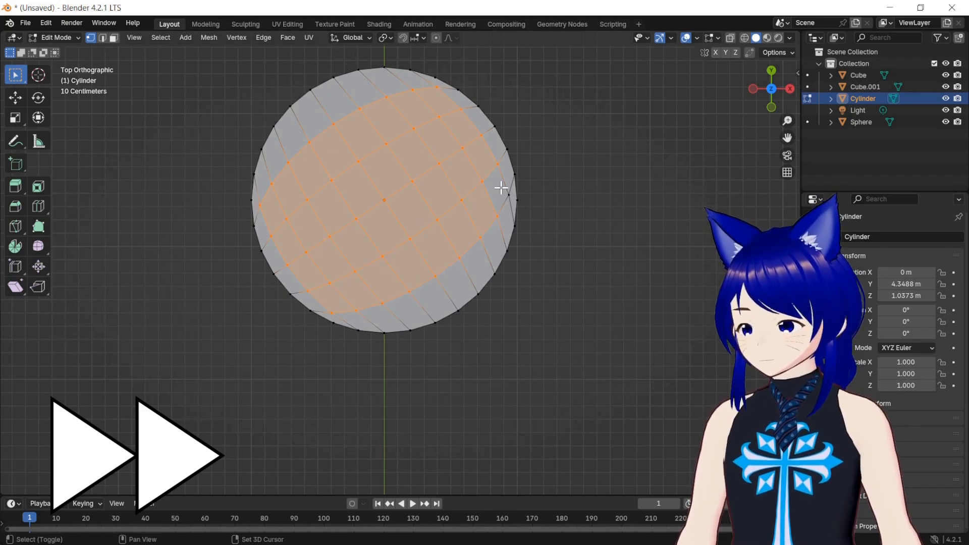
shift+drag(501, 188, 511, 199)
key(m)
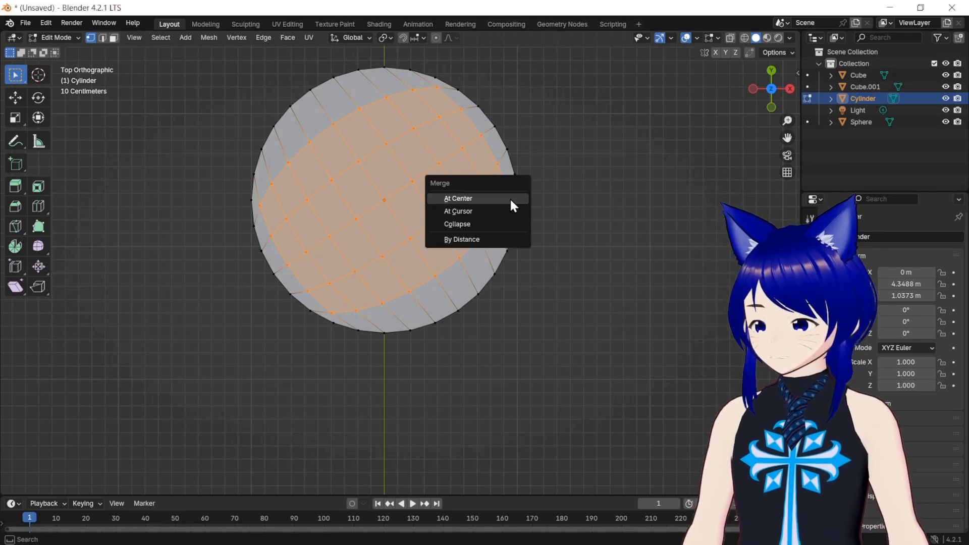
click(510, 198)
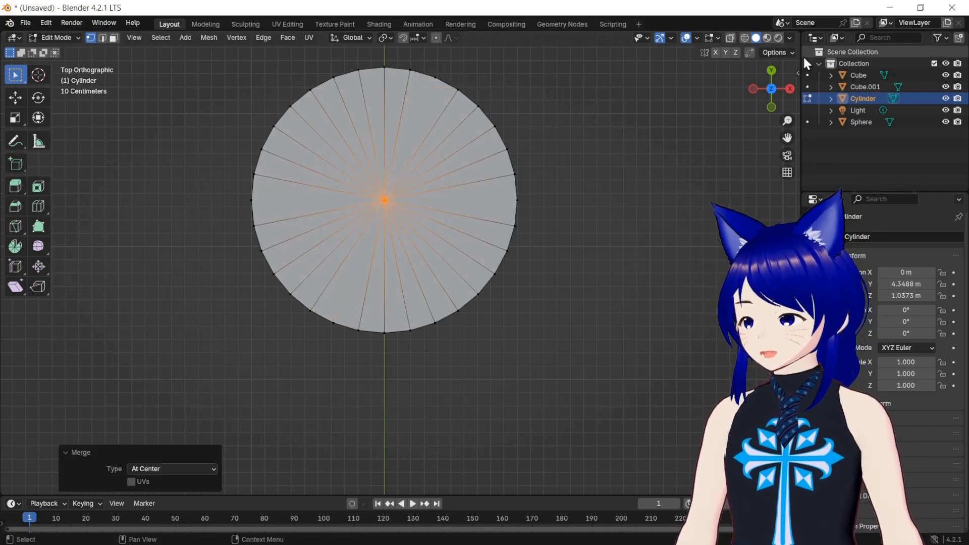
Check the cylinder's merged top from the side and in perspective, and return to Object Mode.
click(772, 107)
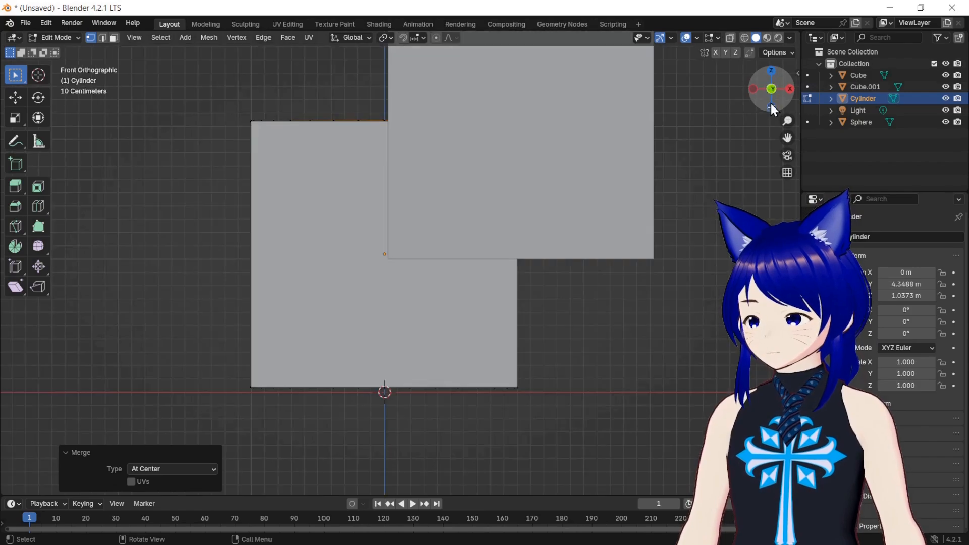
click(788, 92)
drag(778, 84, 653, 96)
key(Tab)
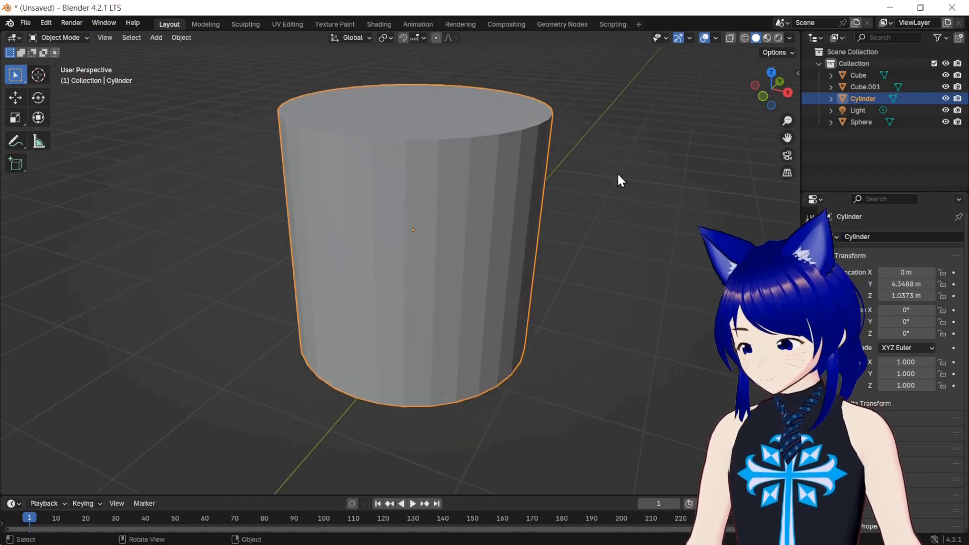
Select the sphere and enter Edit Mode on it.
drag(779, 123, 628, 169)
drag(785, 137, 797, 79)
drag(770, 109, 745, 109)
drag(786, 138, 939, 118)
mouse_move(770, 107)
mouse_down()
mouse_move(797, 96)
mouse_move(787, 101)
mouse_up()
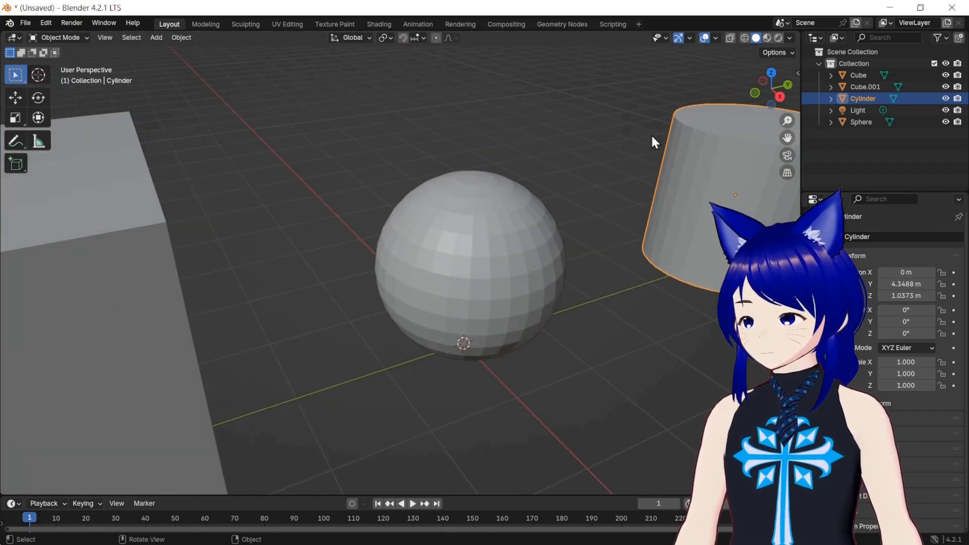
click(546, 223)
key(Tab)
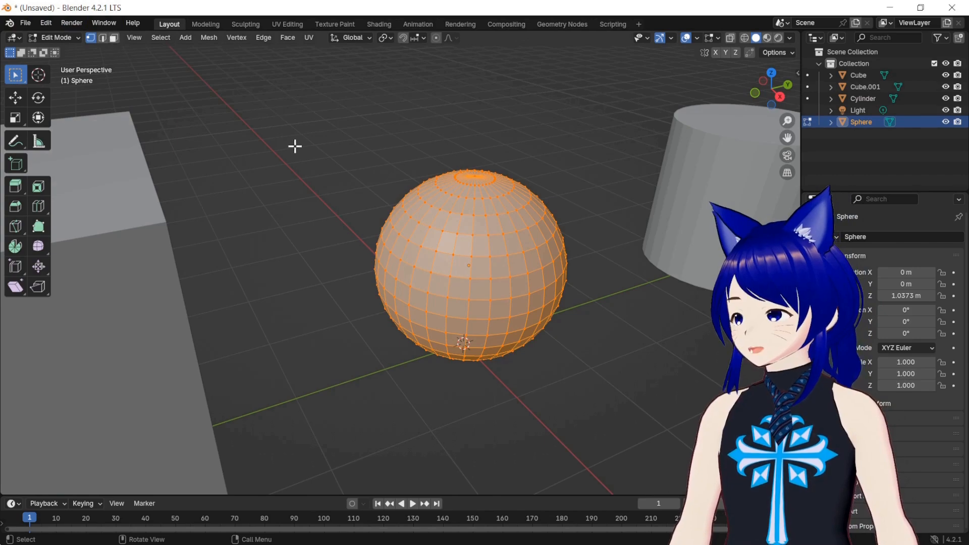
Try to delete a row of four neighbouring faces on the sphere's side, using face selection.
drag(469, 266, 517, 264)
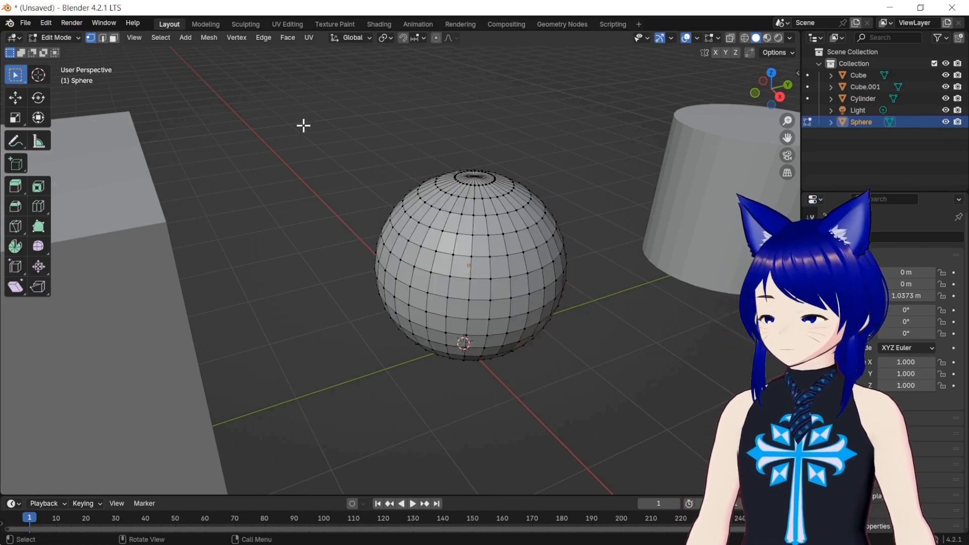
click(116, 38)
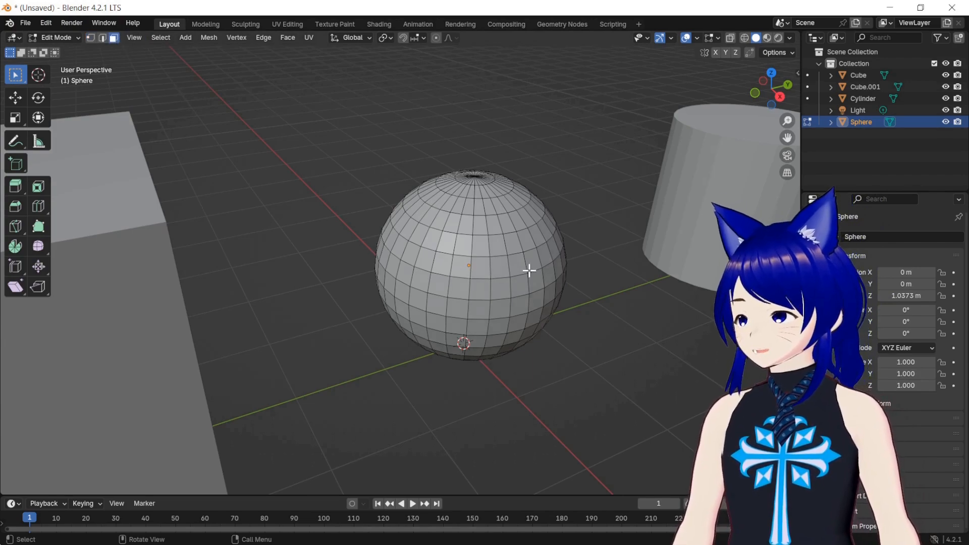
drag(463, 266, 515, 266)
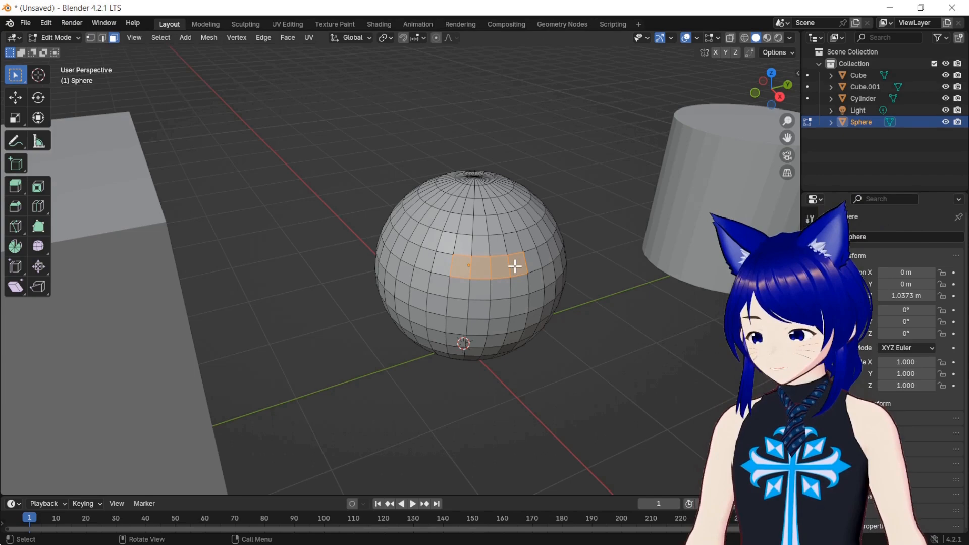
key(x)
click(514, 265)
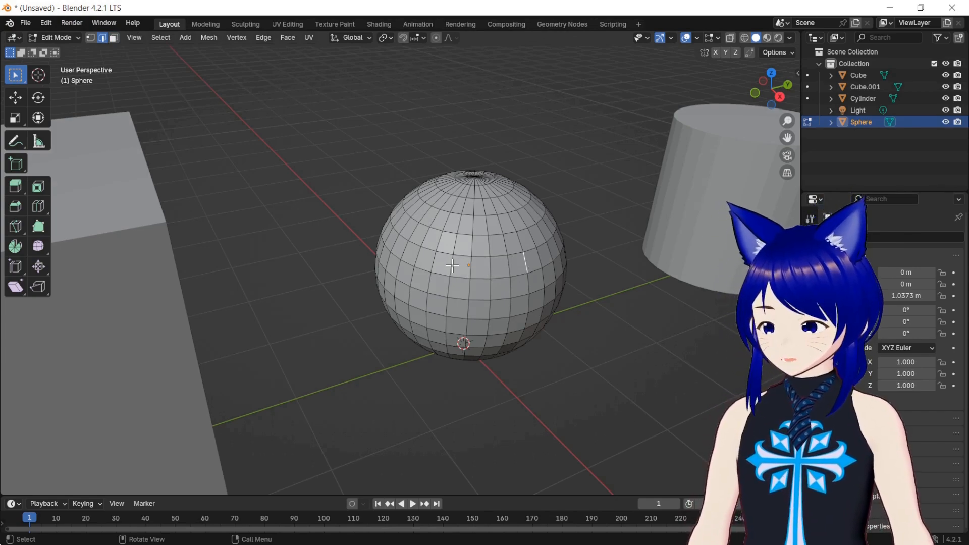
Delete a block of faces four wide and four high from the sphere's lower front, using face selection.
click(114, 38)
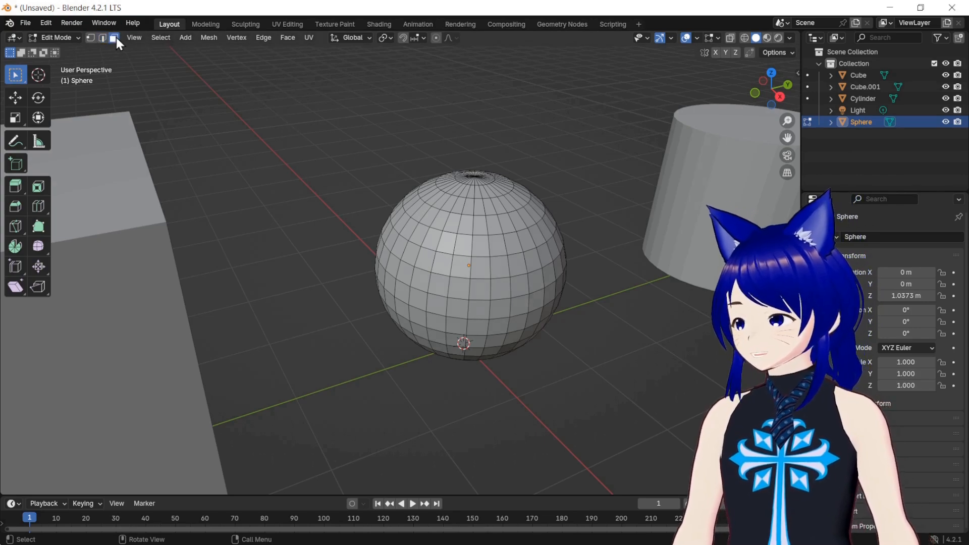
drag(456, 276, 464, 287)
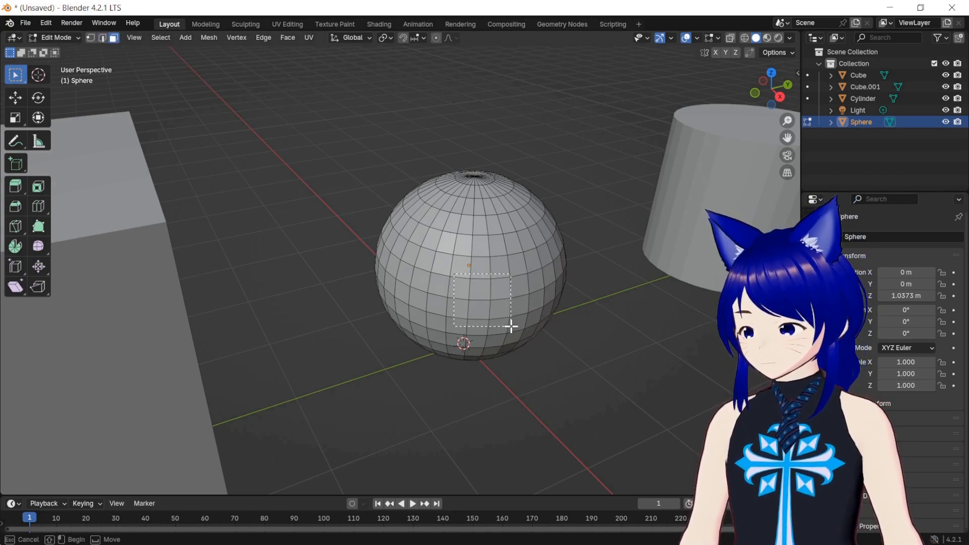
drag(523, 330, 522, 331)
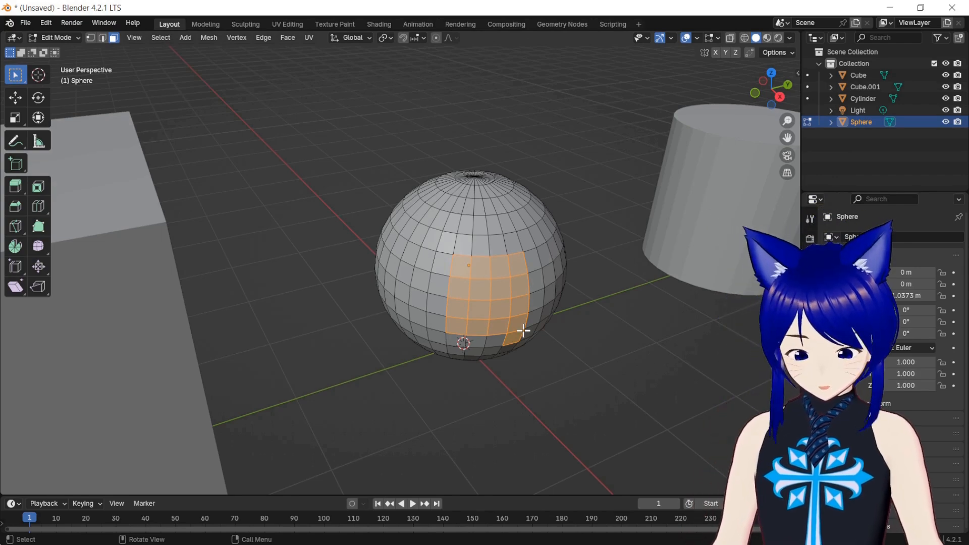
key(x)
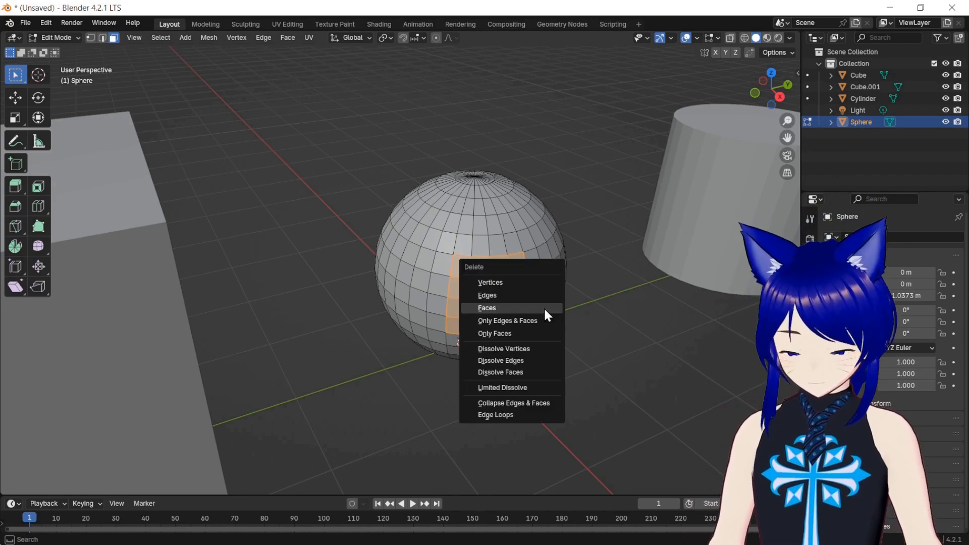
click(544, 307)
drag(778, 97, 661, 88)
scroll(661, 88, up, 5)
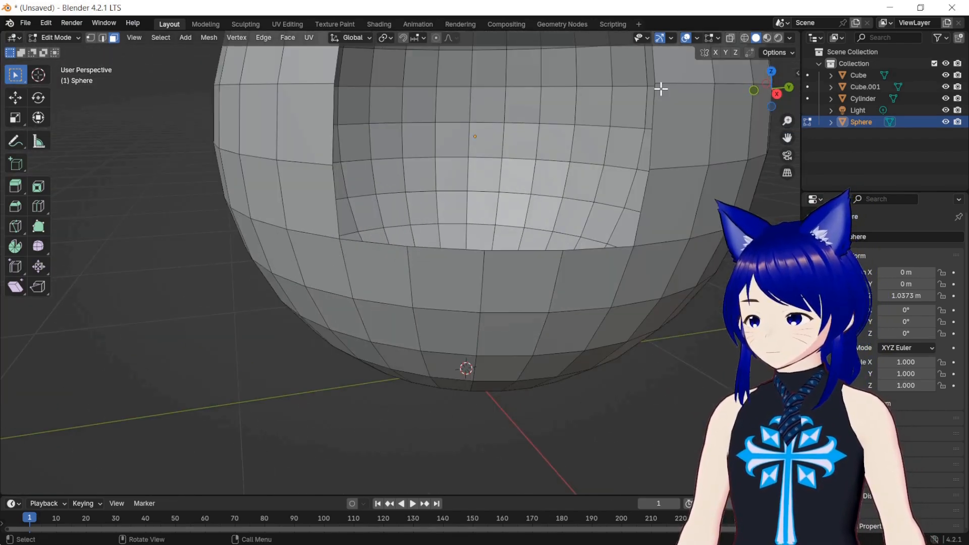
Fill the upper-left corner of the sphere's hole with a face in edge selection mode and undo the fill.
drag(789, 136, 272, 7)
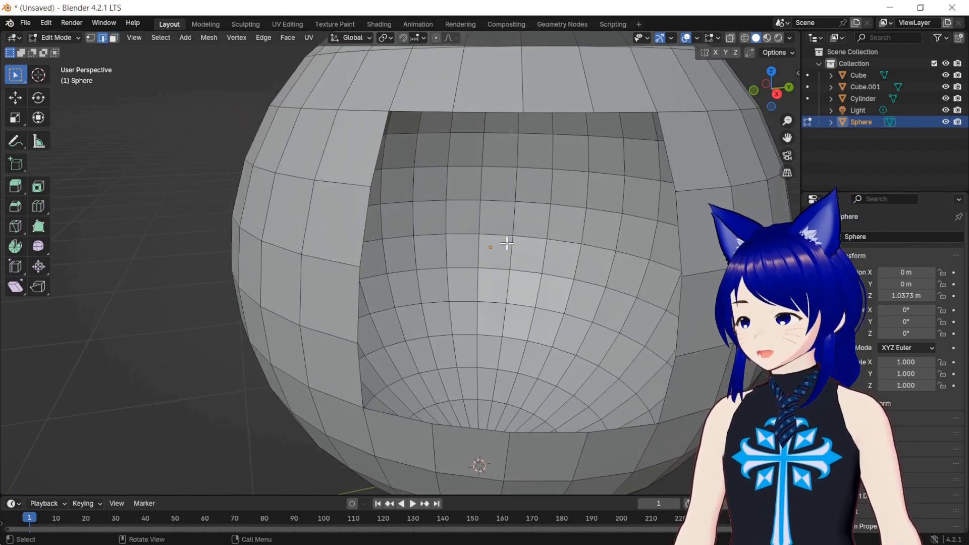
key(f)
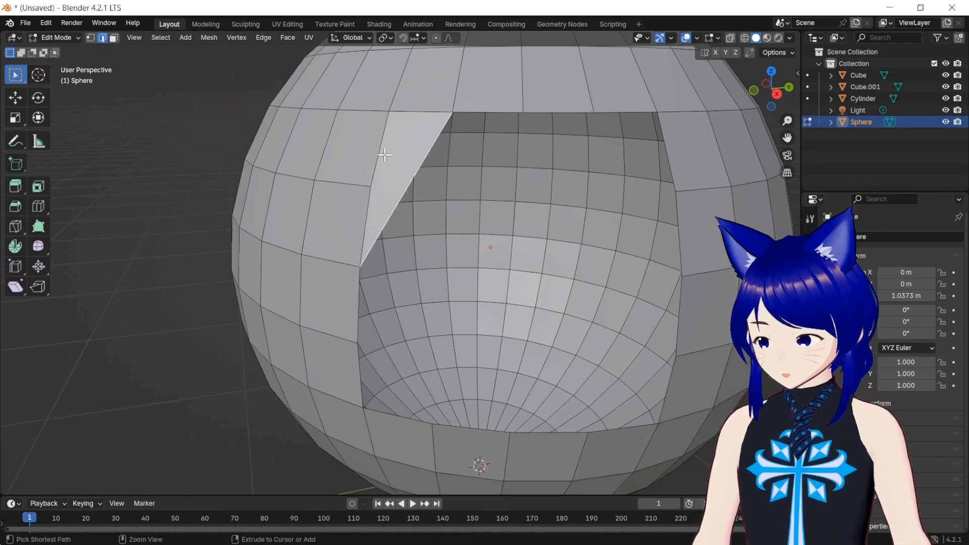
key(ctrl+z)
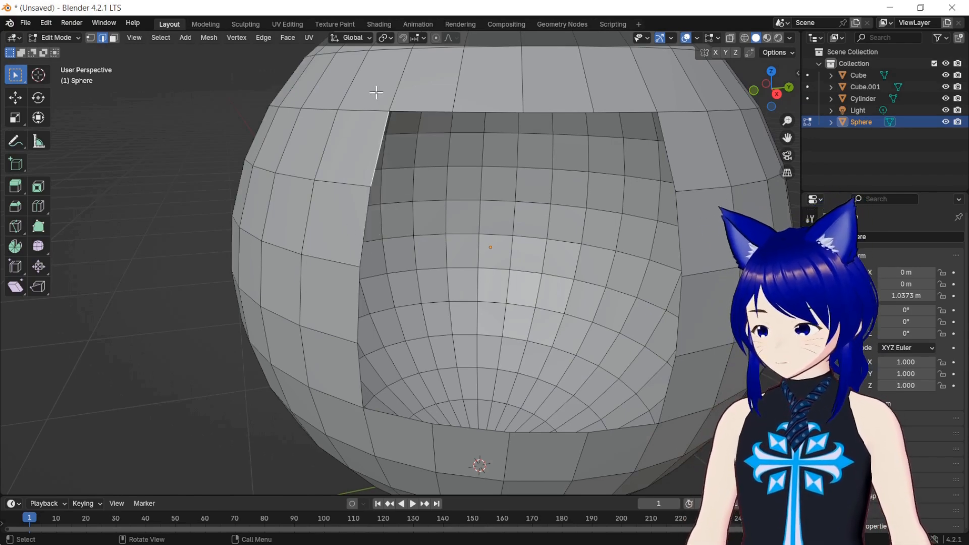
Select the edge loop around the sphere's hole, close it with Fill, and undo the fill.
alt+click(414, 112)
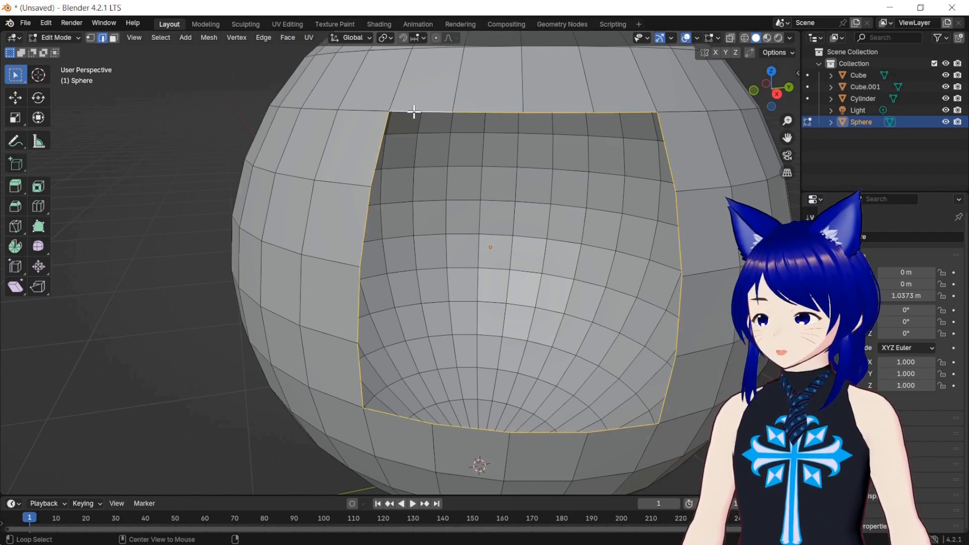
click(281, 38)
click(335, 162)
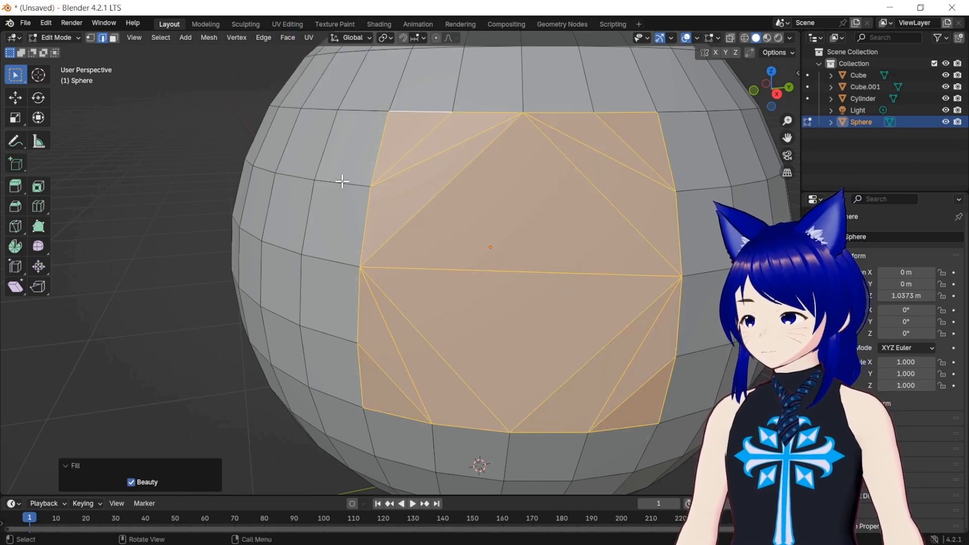
key(ctrl+z)
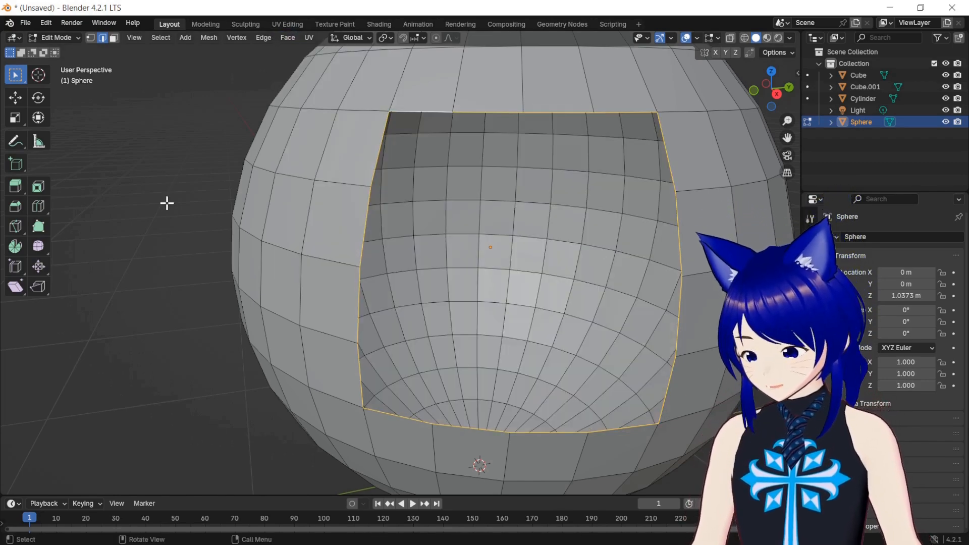
Close the sphere's selected hole boundary with Grid Fill, using a span of 4 and an offset of 0.
click(289, 38)
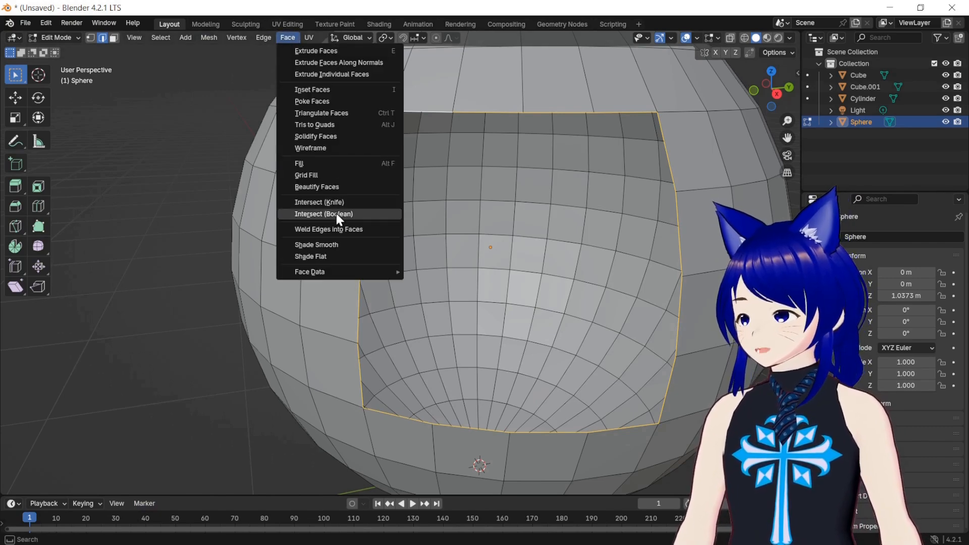
click(334, 175)
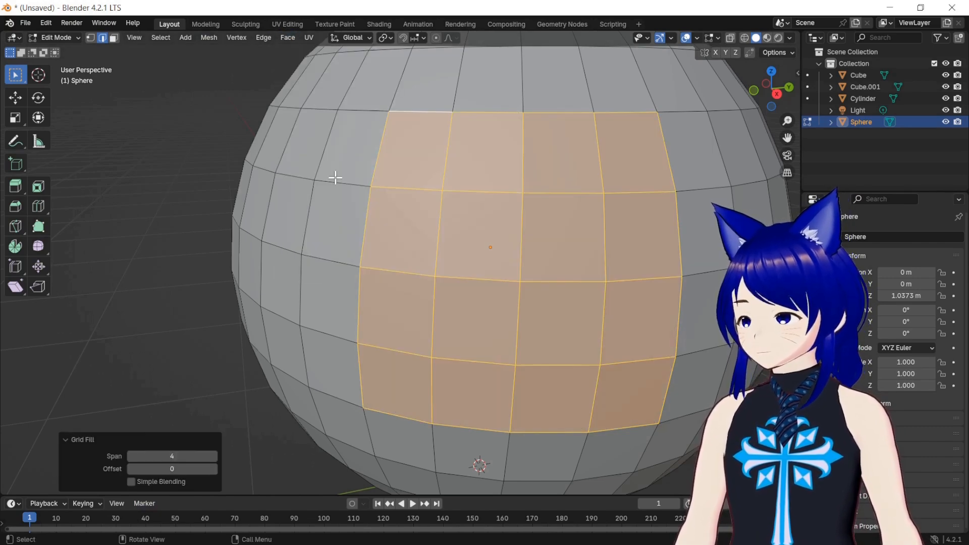
click(775, 95)
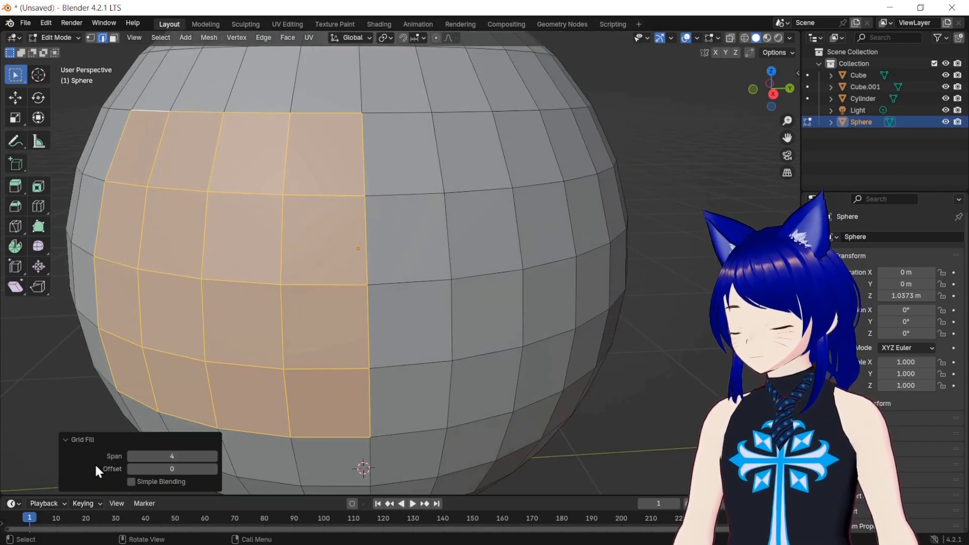
drag(167, 456, 214, 472)
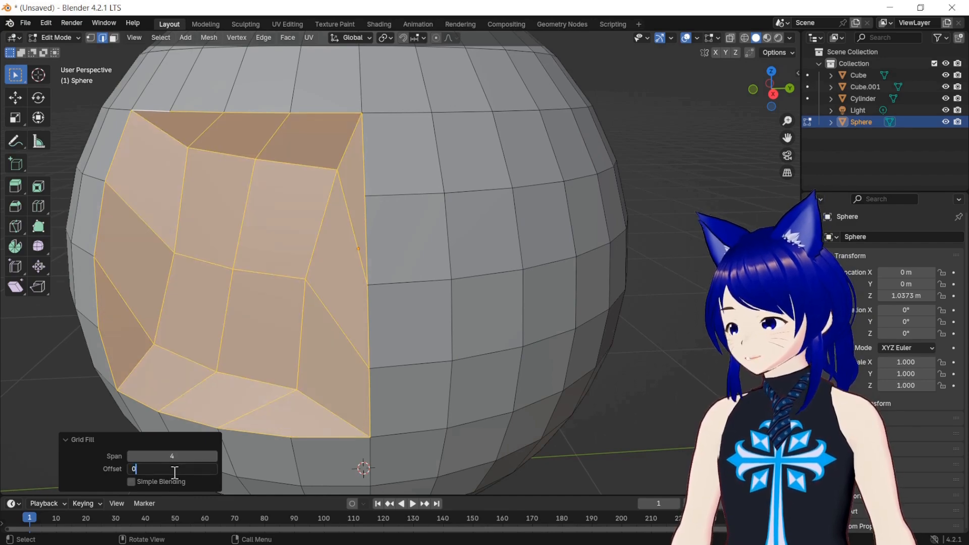
key(Return)
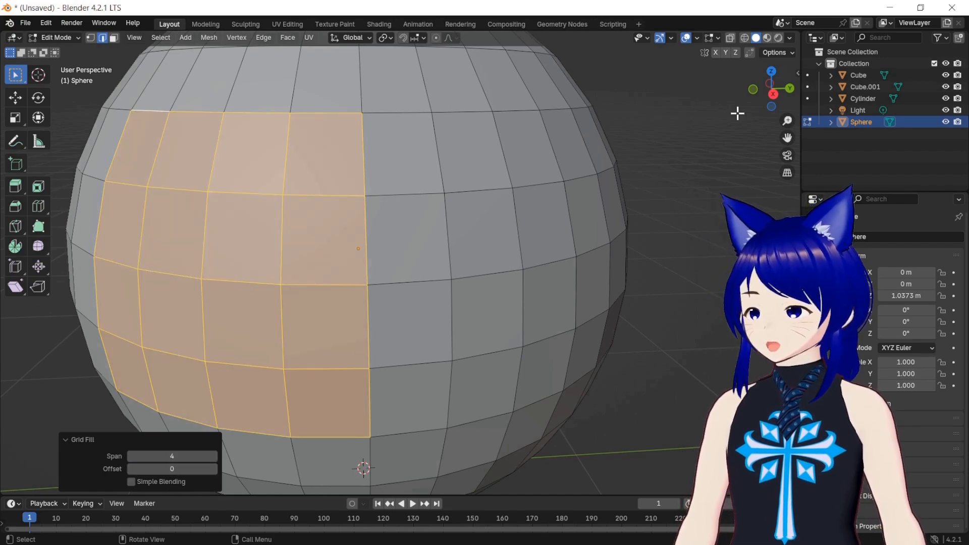
Leave the sphere's Edit Mode, select the Cube object and enter Edit Mode on it.
drag(771, 97, 756, 98)
drag(787, 138, 857, 108)
drag(778, 91, 759, 91)
scroll(610, 183, down, 8)
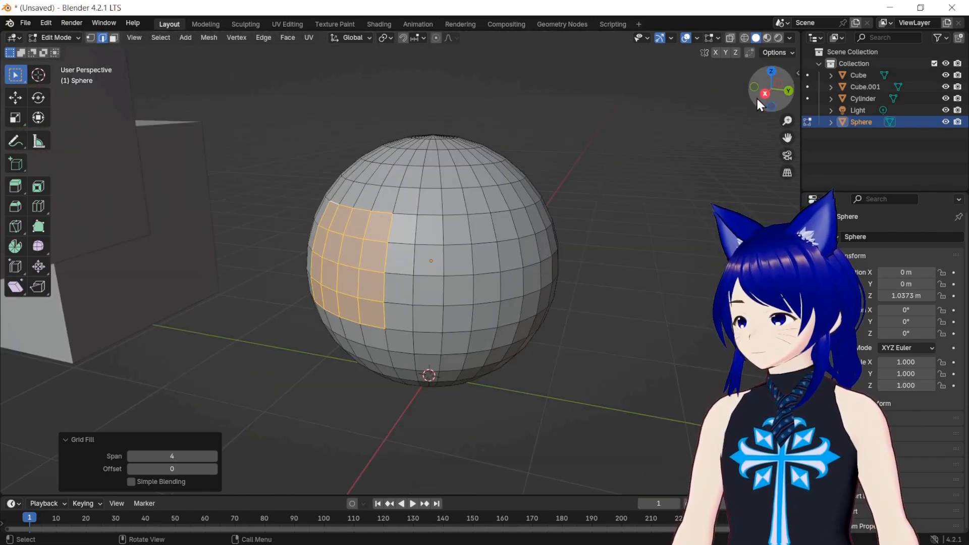
drag(756, 96, 805, 95)
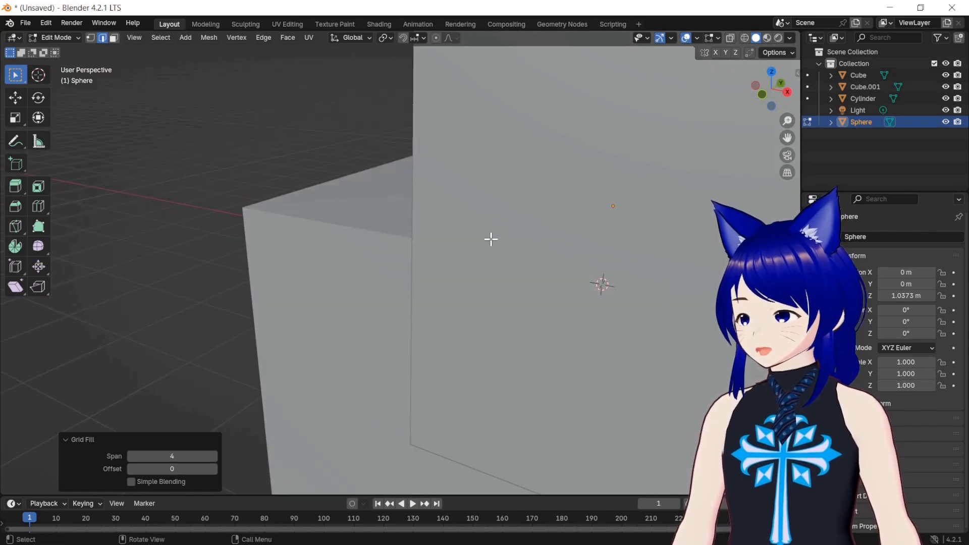
key(Tab)
click(407, 260)
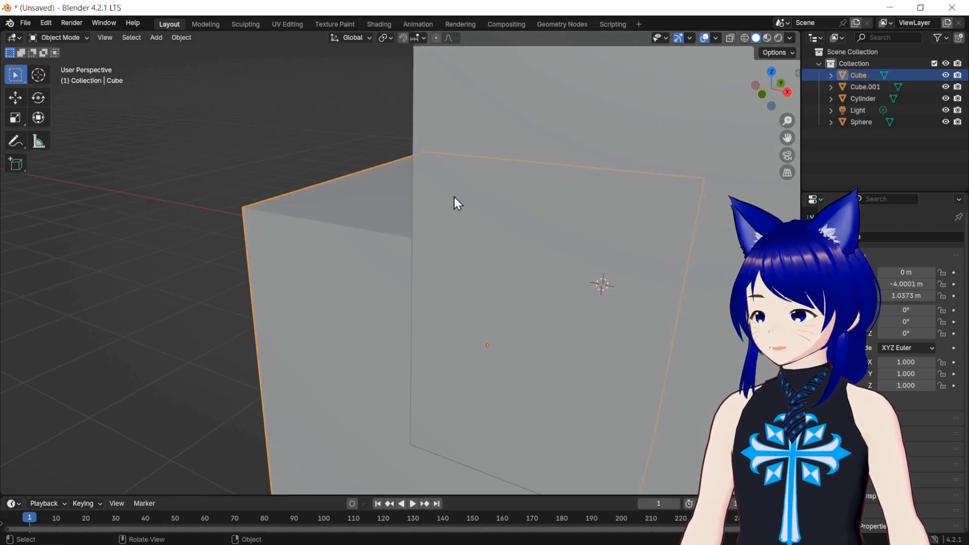
key(Tab)
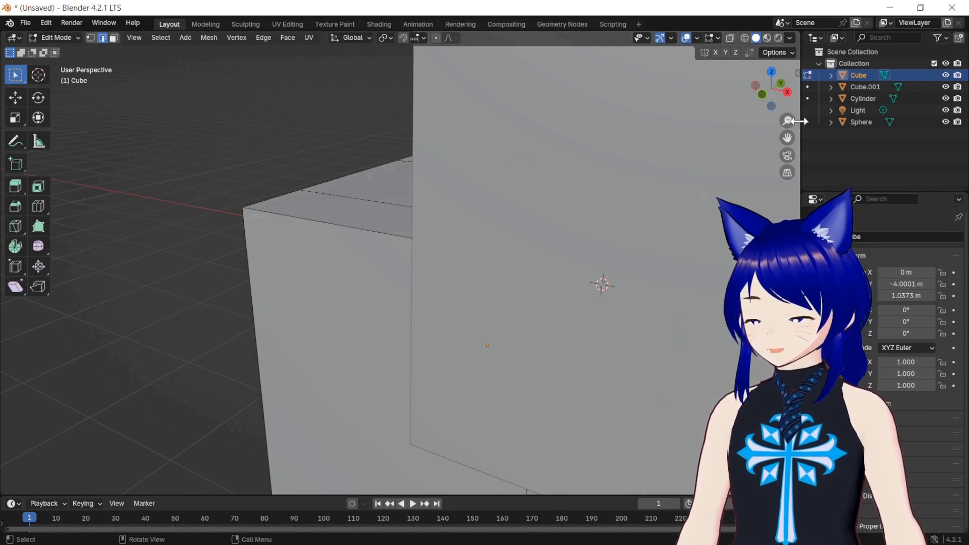
Temporarily hide Cube.001 to examine the Cube's edge loops, show it again and return to Object Mode.
click(946, 87)
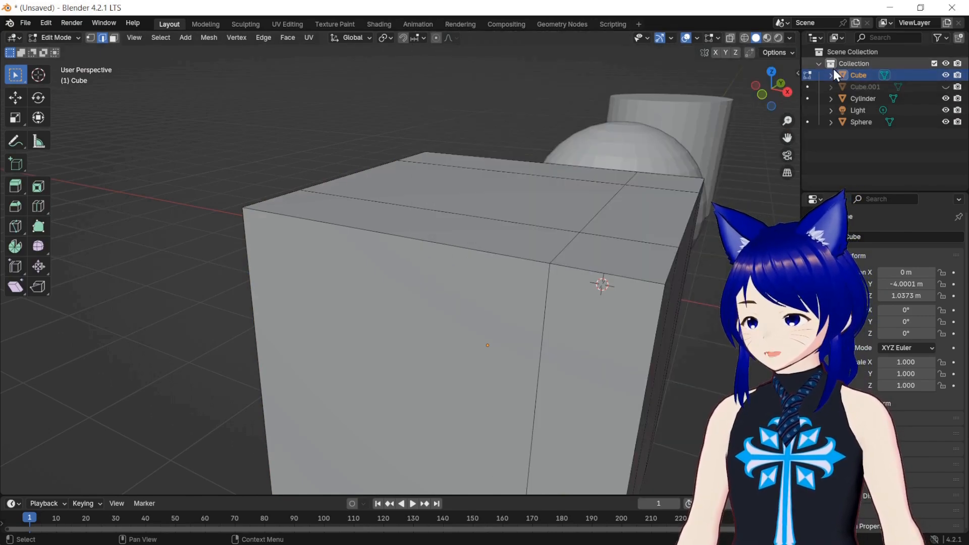
scroll(731, 151, down, 5)
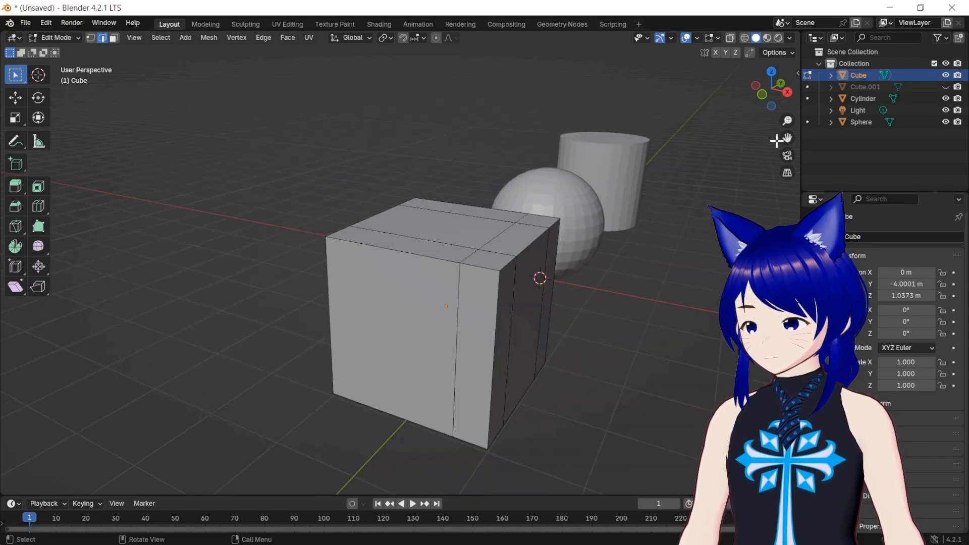
click(945, 88)
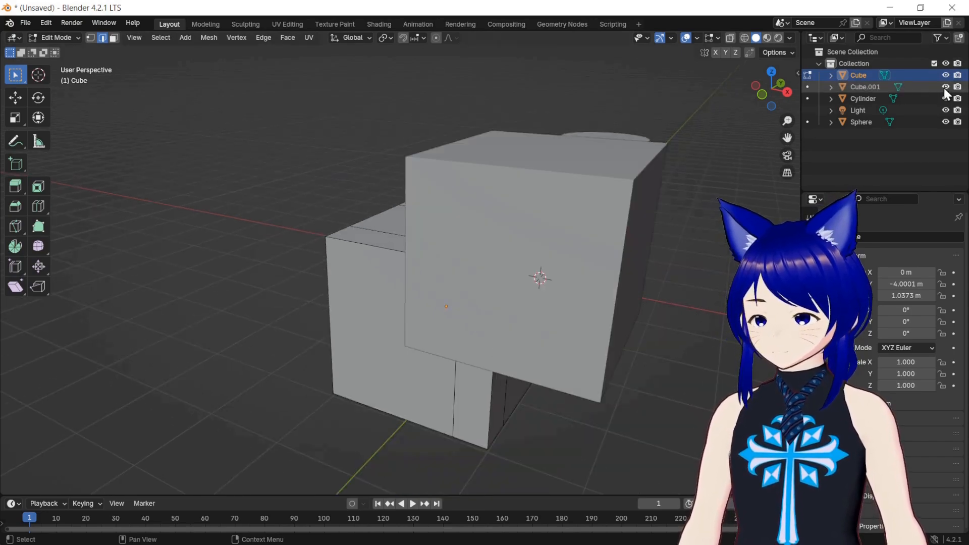
key(Tab)
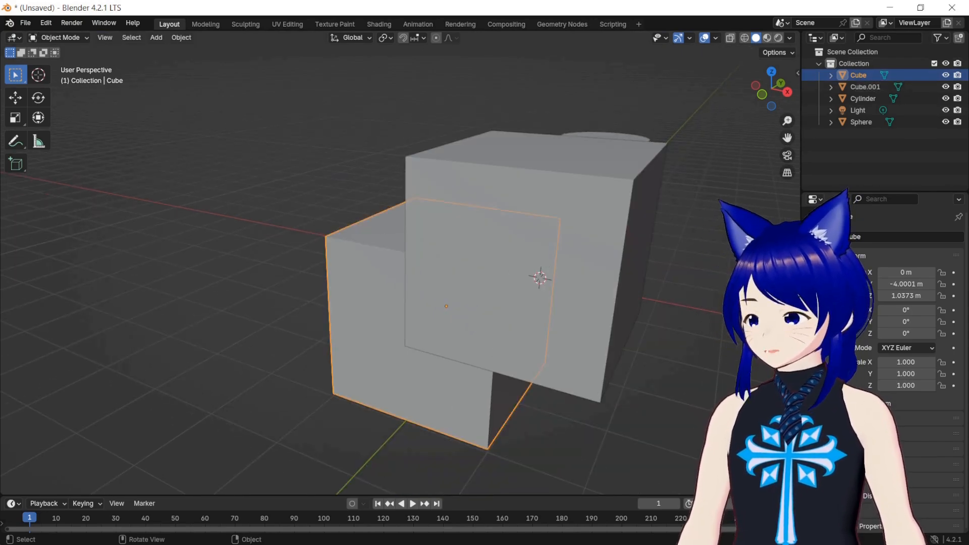
Add a Boolean modifier set to Difference on the Cube, with Cube.001 as the cutting object, and apply it.
click(810, 316)
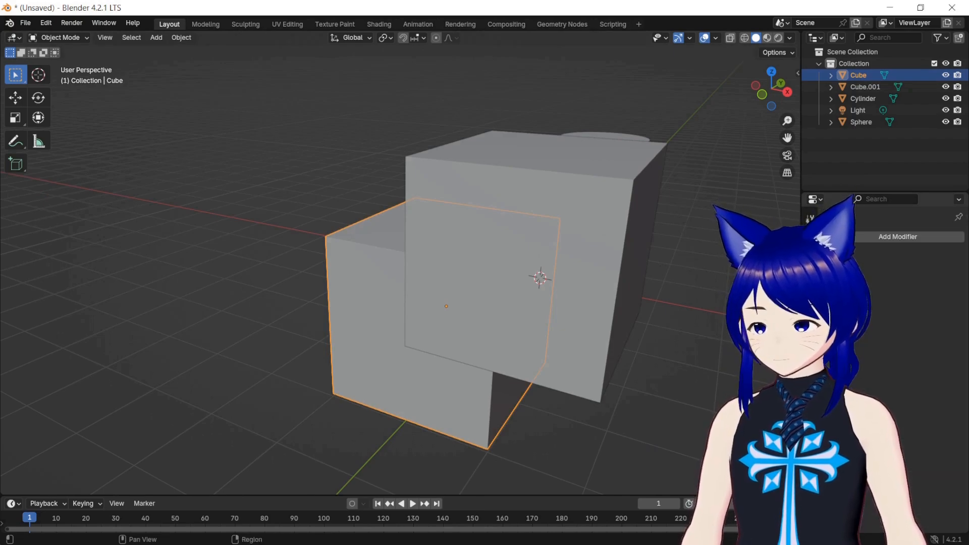
click(899, 238)
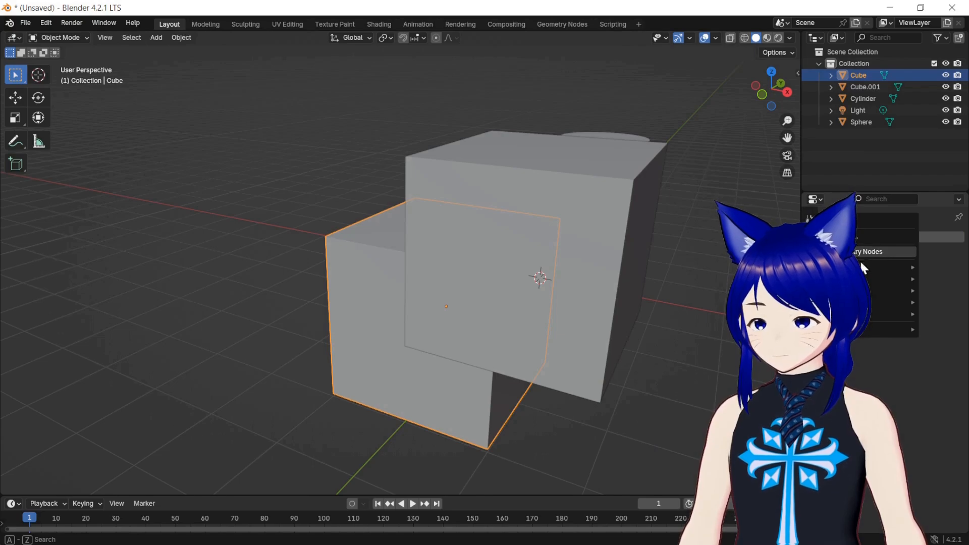
mouse_move(853, 279)
click(762, 303)
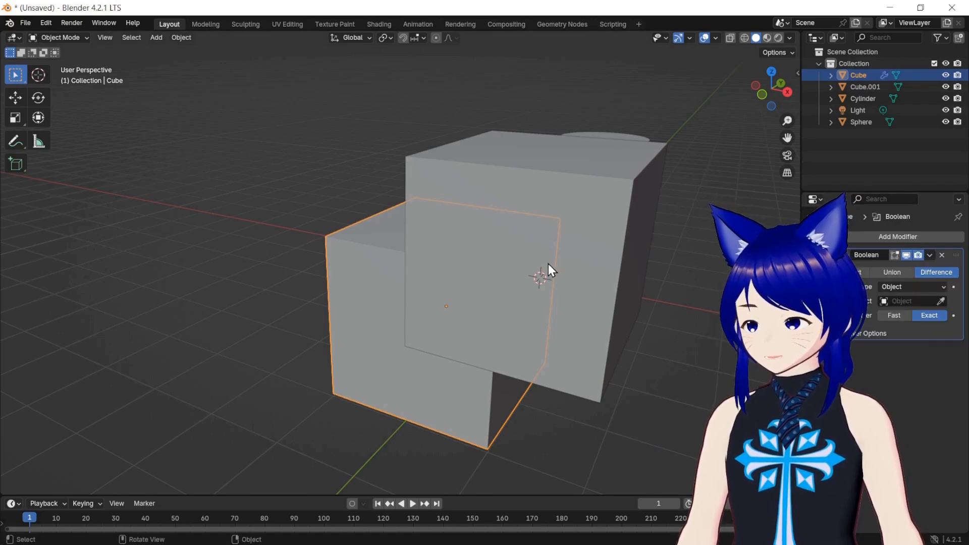
click(940, 301)
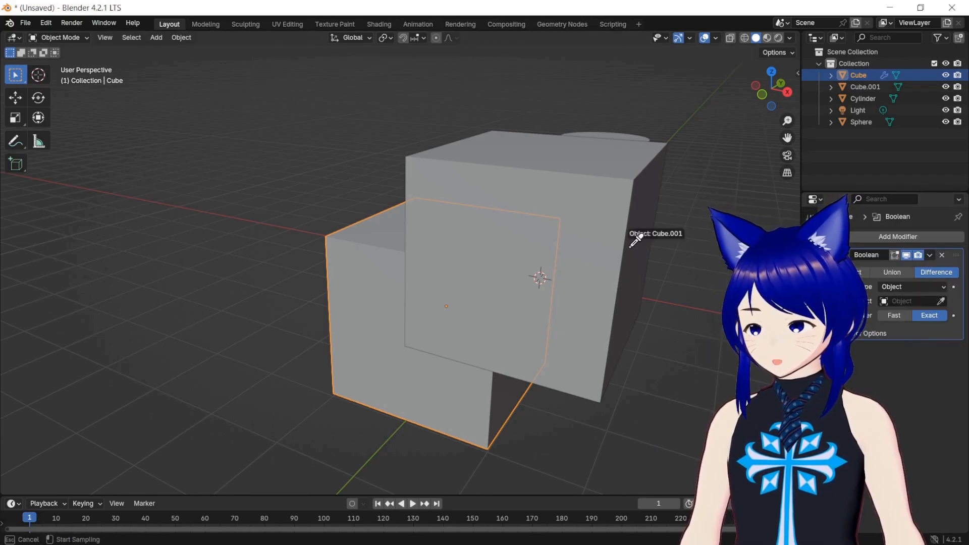
click(521, 207)
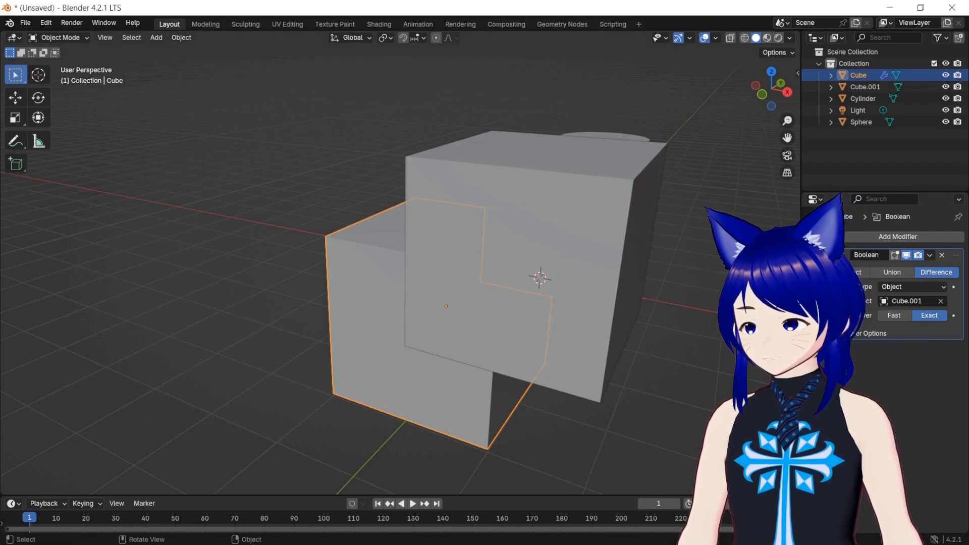
click(925, 256)
click(907, 270)
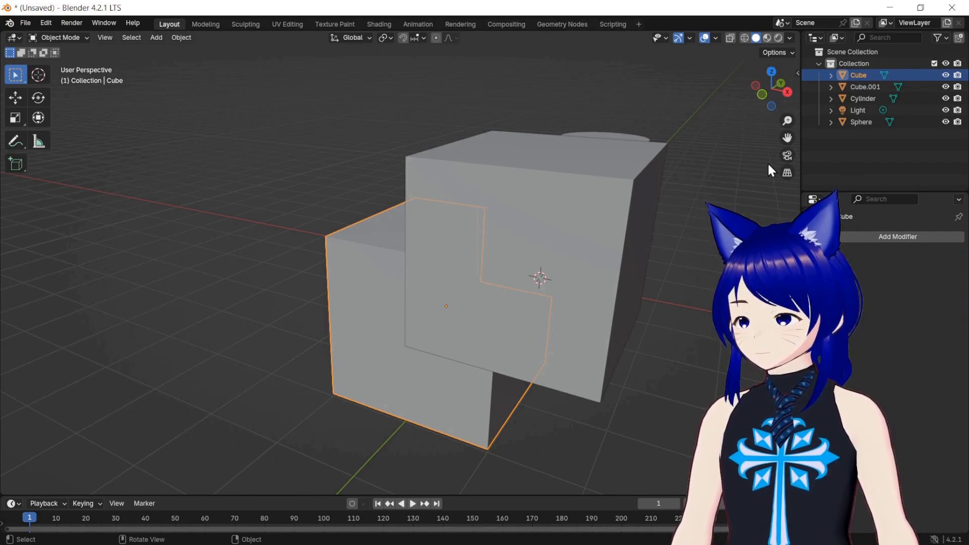
Delete the Cube.001 cutting object and select the notched Cube.
click(861, 88)
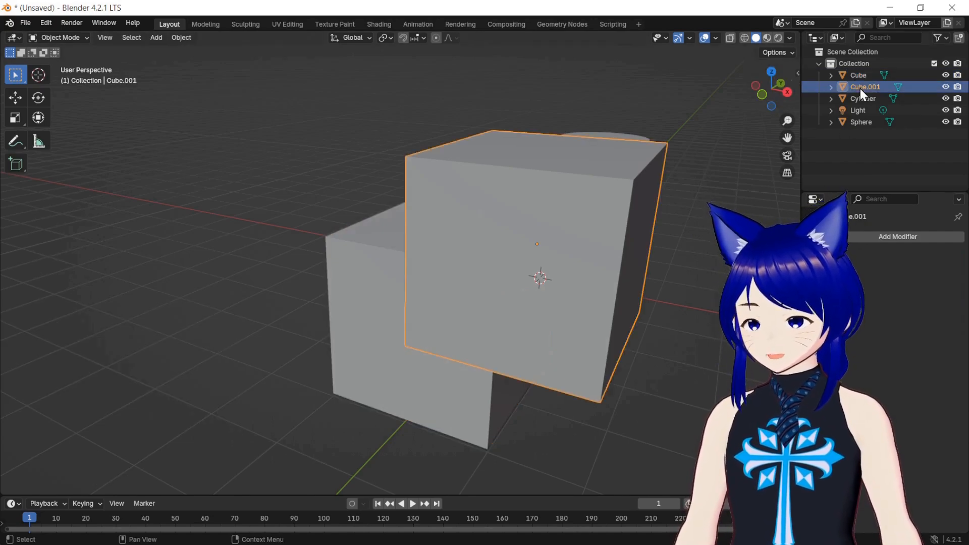
key(Delete)
click(417, 346)
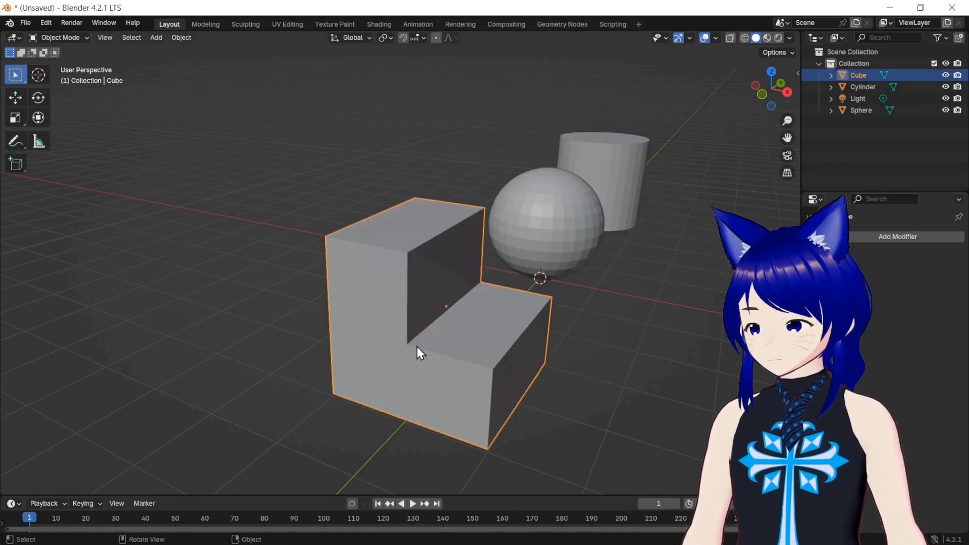
Delete the two large faces forming the Cube's notch in Edit Mode.
key(Tab)
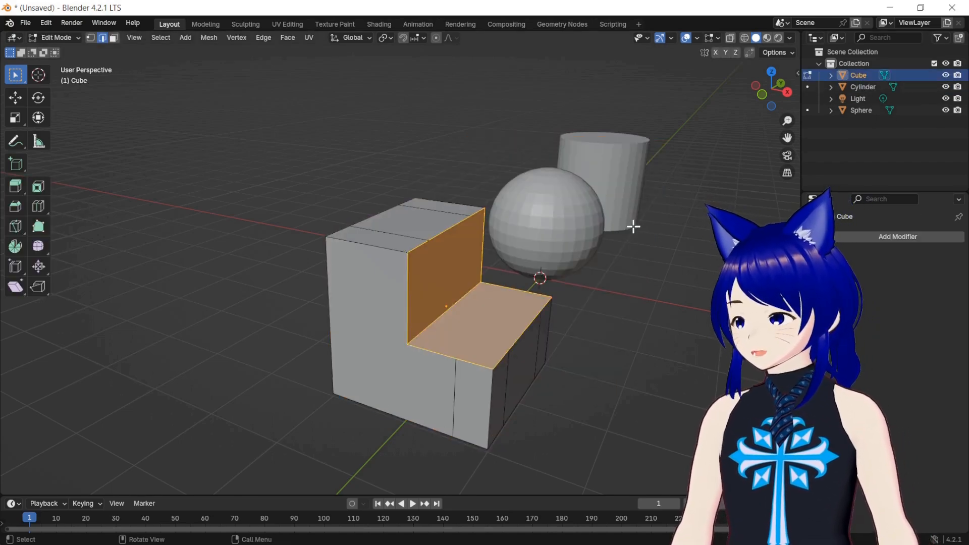
scroll(633, 227, up, 2)
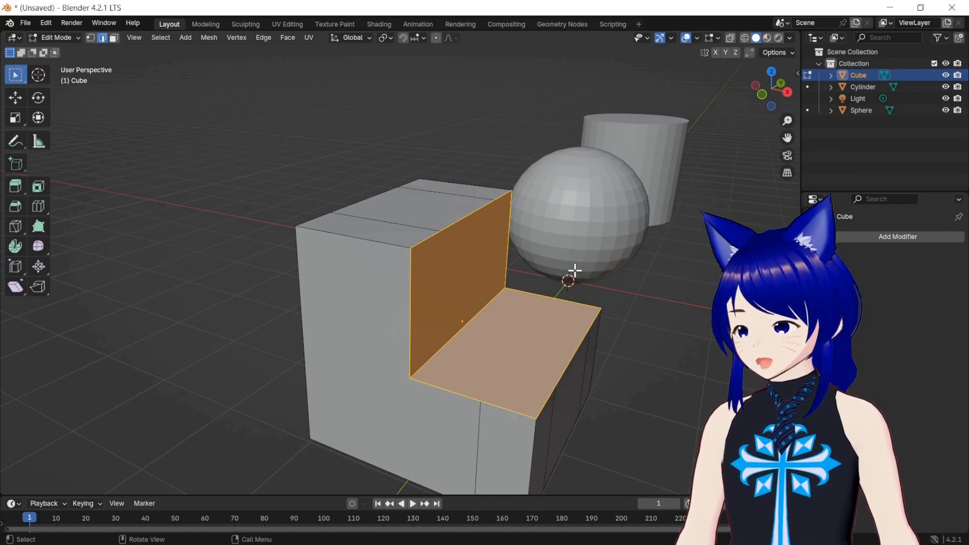
drag(763, 98, 740, 123)
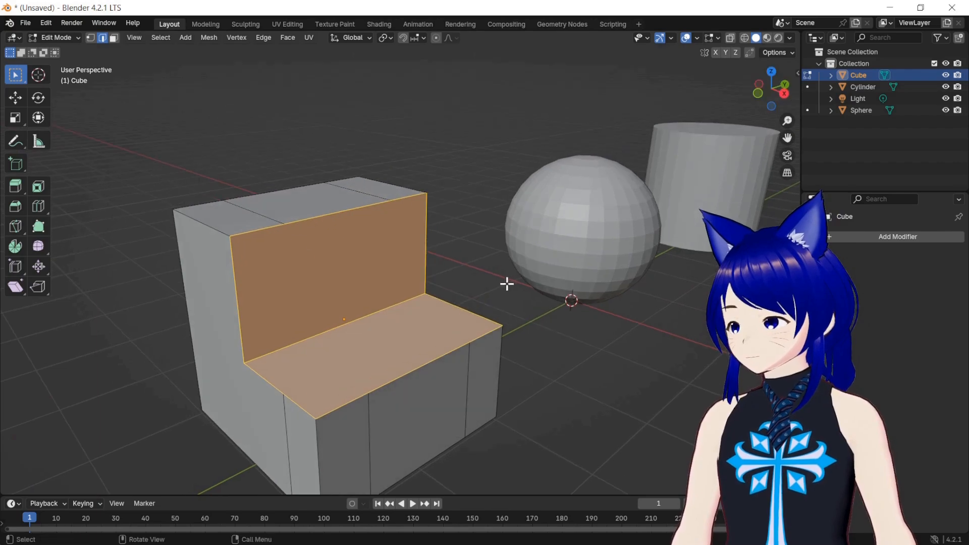
key(x)
click(332, 312)
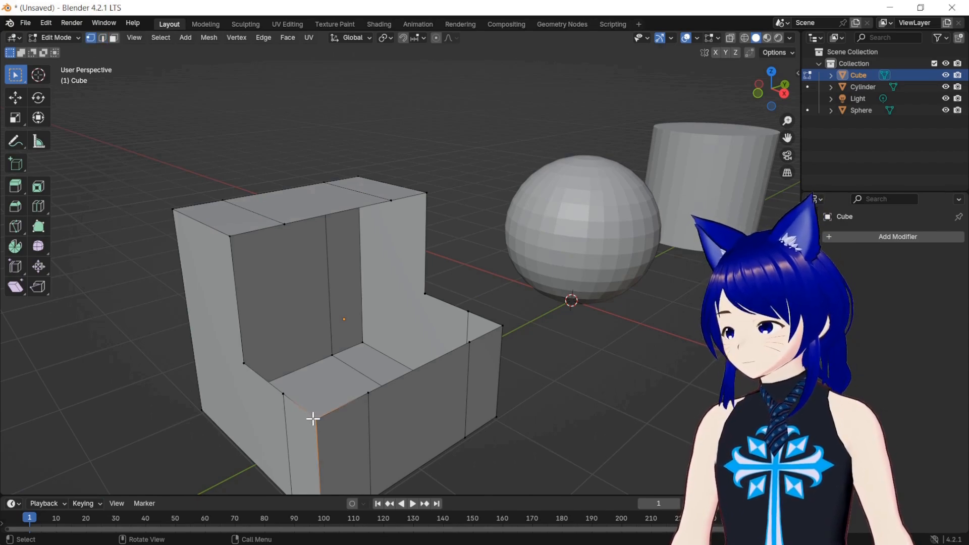
Select the notch's open boundary by picking shortest paths between its corner vertices, and close it with Grid Fill at a span of 3.
ctrl+click(504, 327)
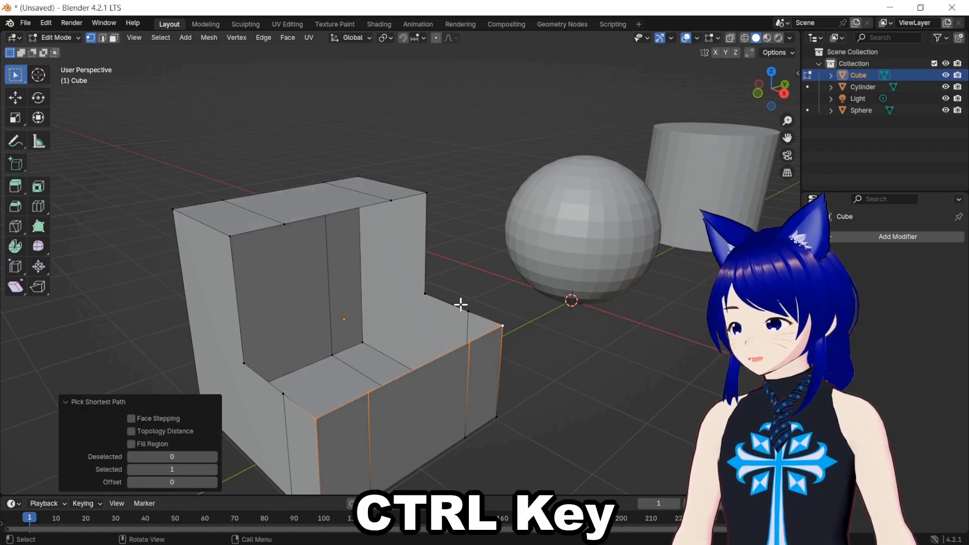
ctrl+shift+click(231, 233)
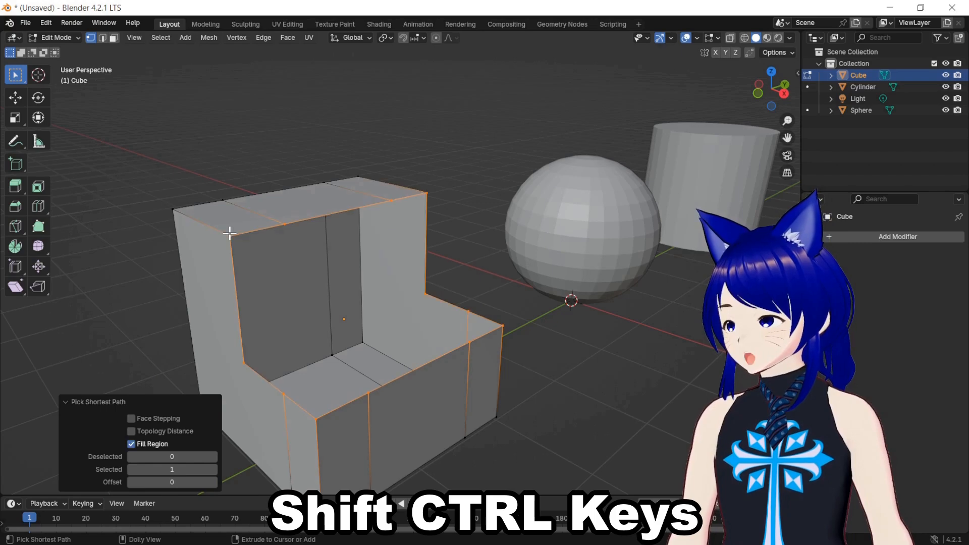
click(286, 37)
click(315, 176)
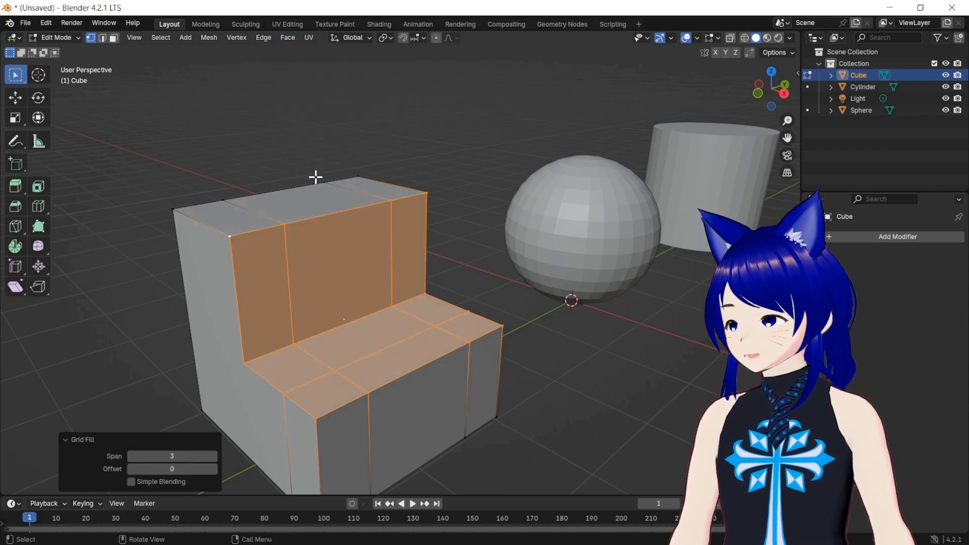
drag(777, 88, 755, 95)
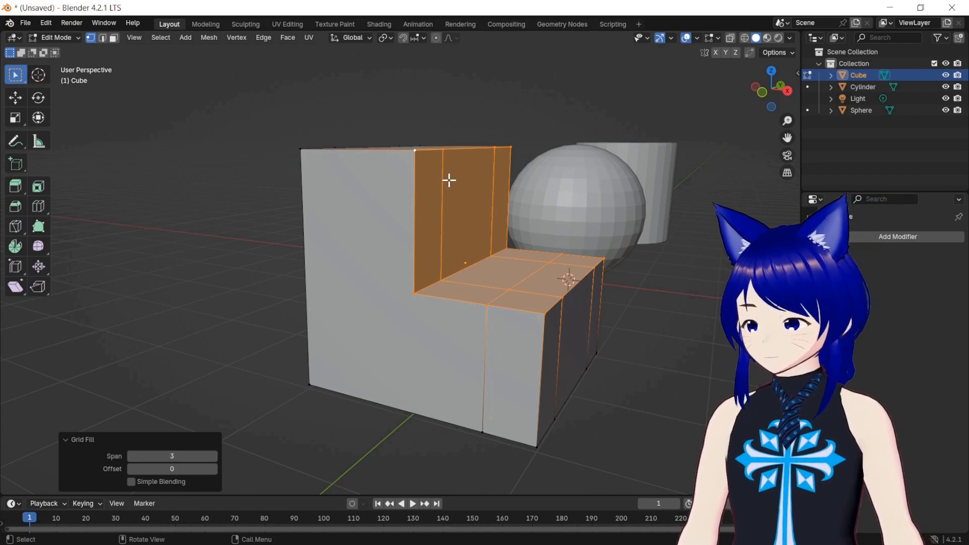
drag(773, 95, 484, 260)
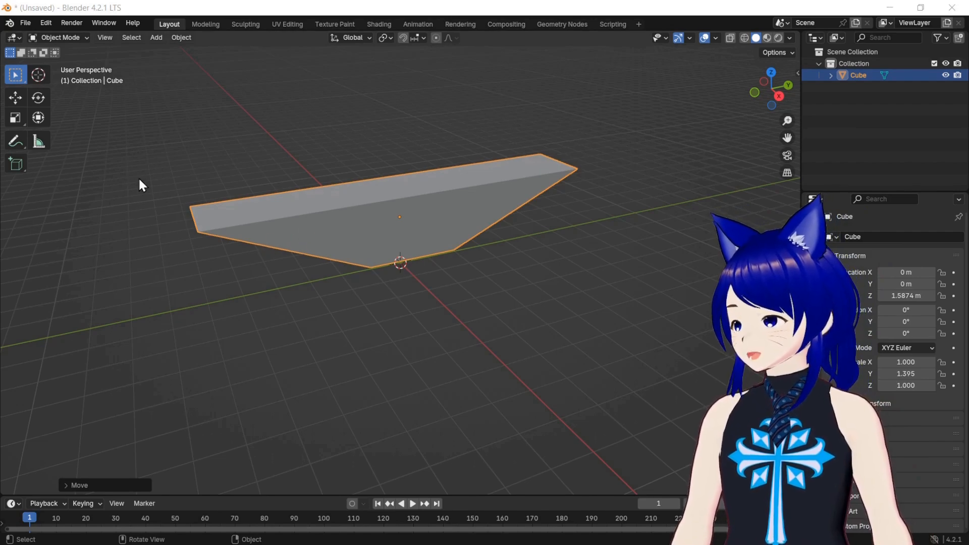
Enter Edit Mode on the tapered block, try horizontal loop cuts near its upper and lower edges, and undo them.
key(Tab)
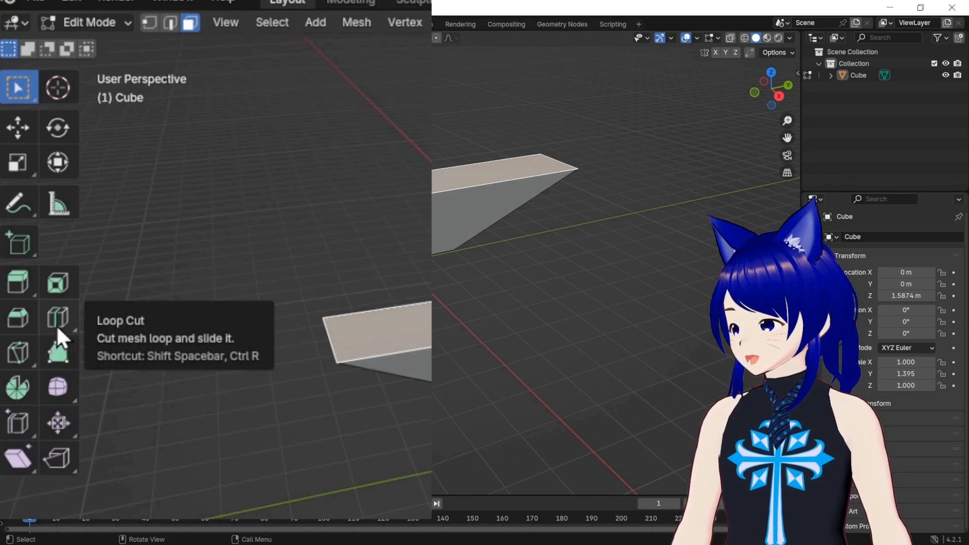
click(65, 314)
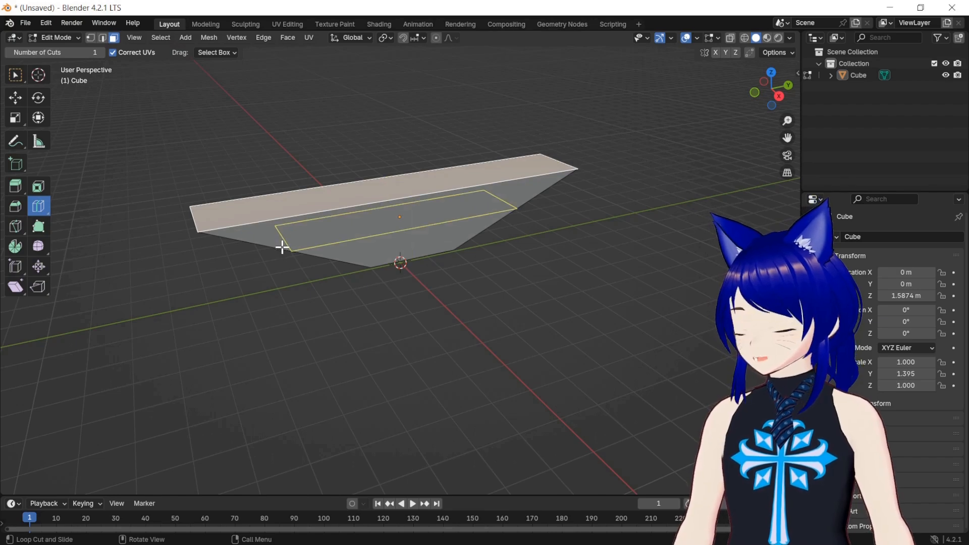
drag(282, 247, 307, 281)
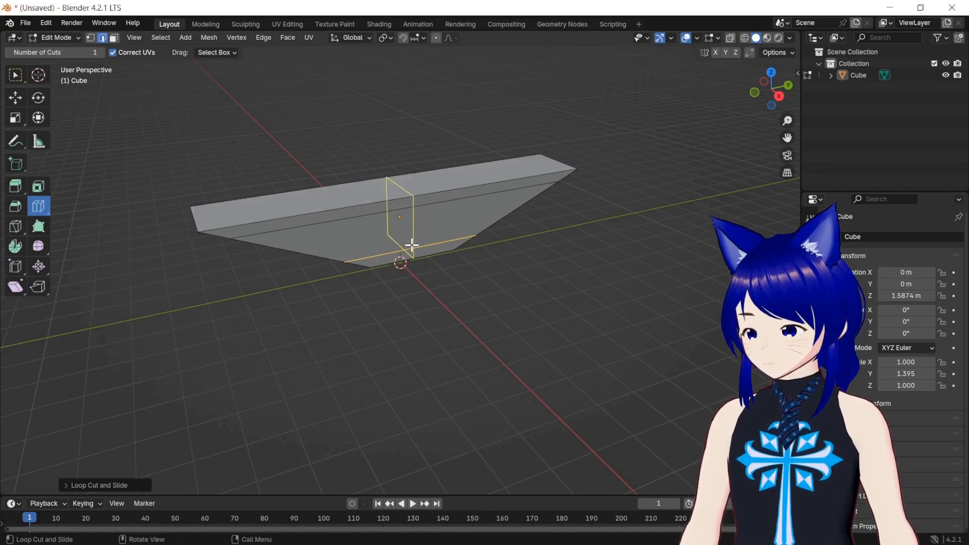
key(ctrl+z)
key(ctrl+z)
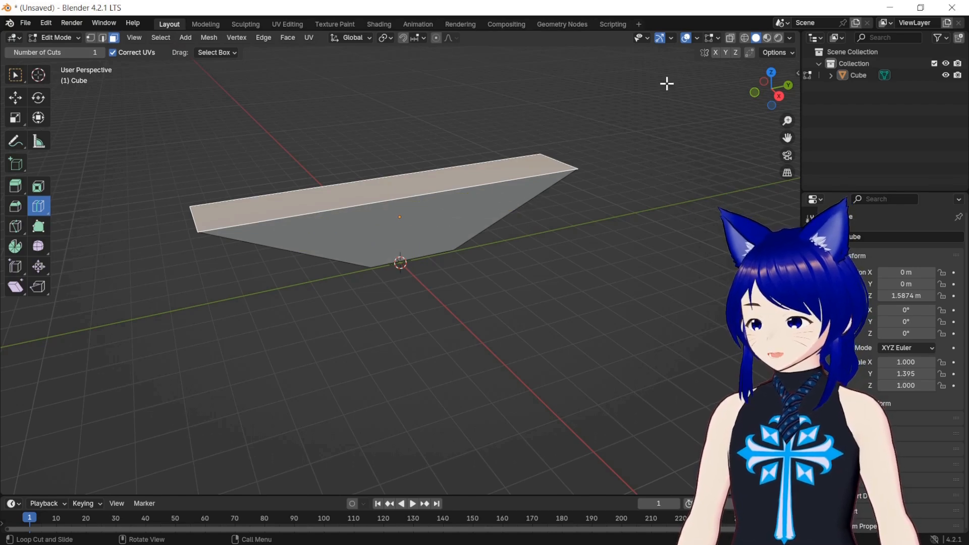
In the right orthographic view, add a loop cut near the block's +Y slanted end, using Even to keep it parallel to that slope.
click(780, 98)
scroll(559, 194, up, 4)
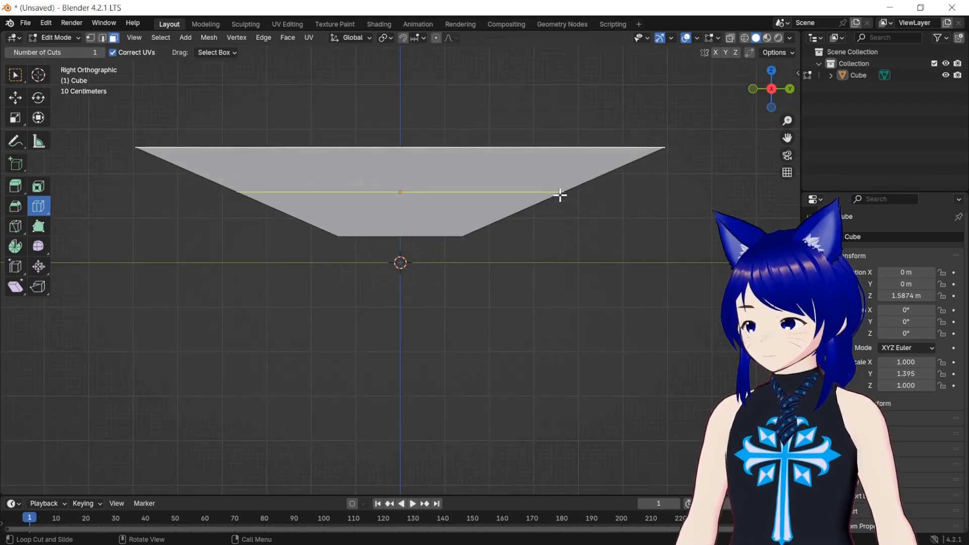
drag(449, 103, 791, 112)
key(e)
key(e)
key(e)
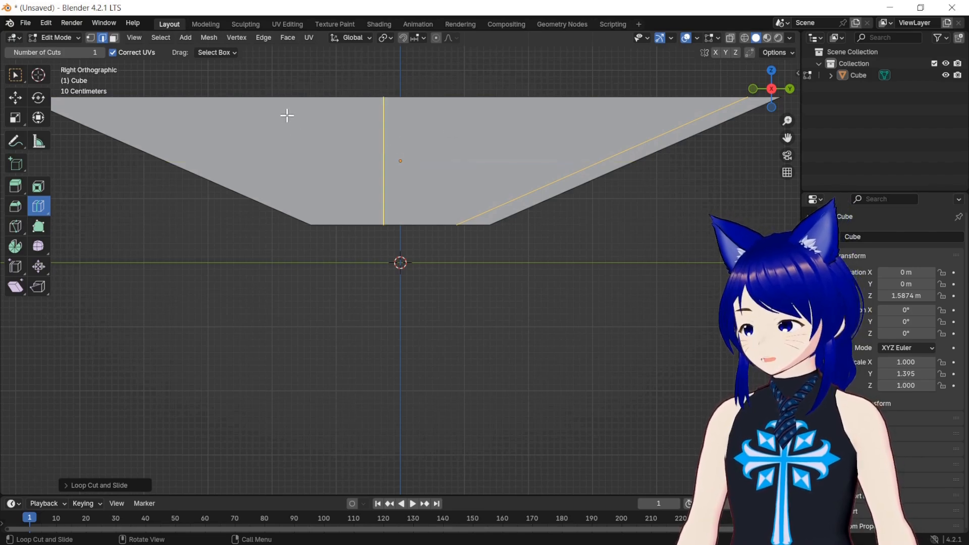
Try a loop cut toward the block's -Y slanted end, undo it, and recut it parallel to that slope using Even with Flipped.
drag(383, 151, 126, 116)
drag(27, 134, 105, 163)
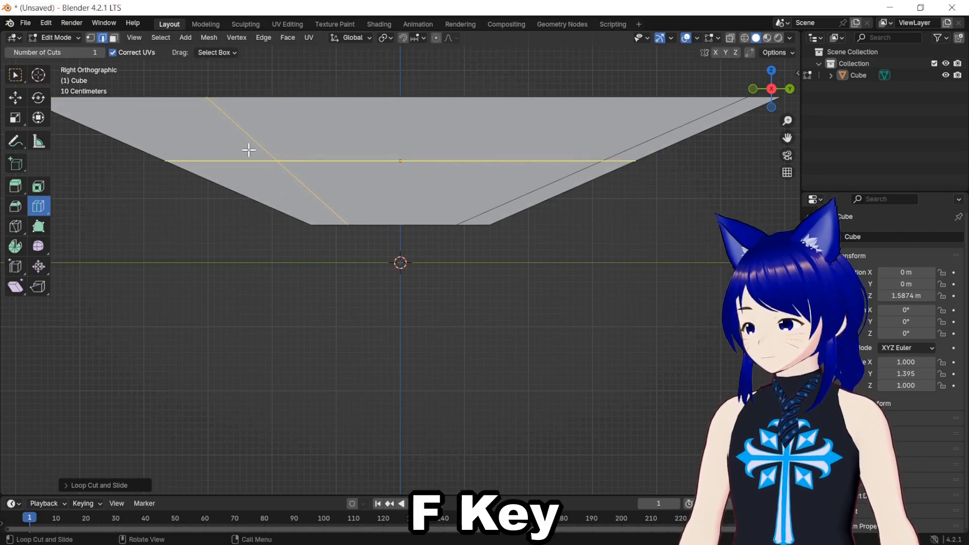
key(ctrl+z)
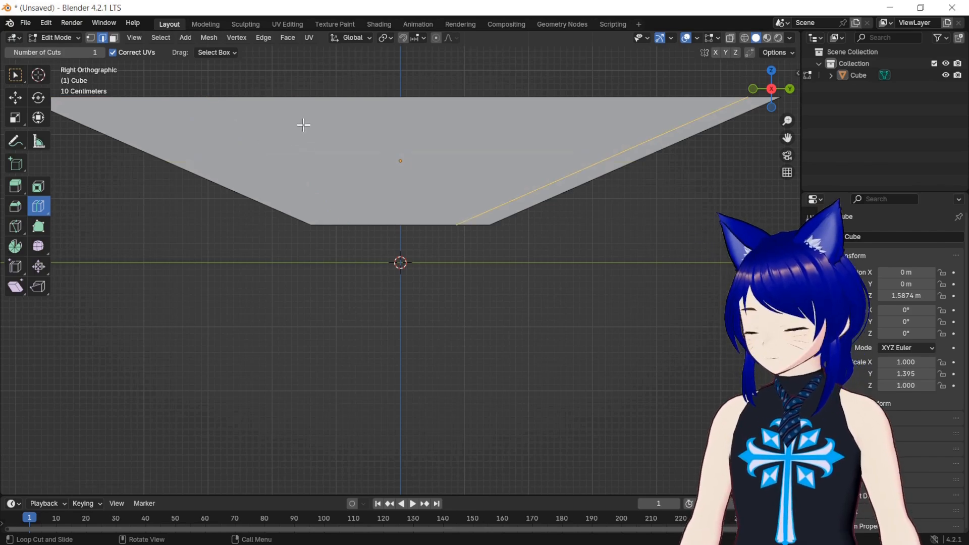
drag(277, 104, 754, 146)
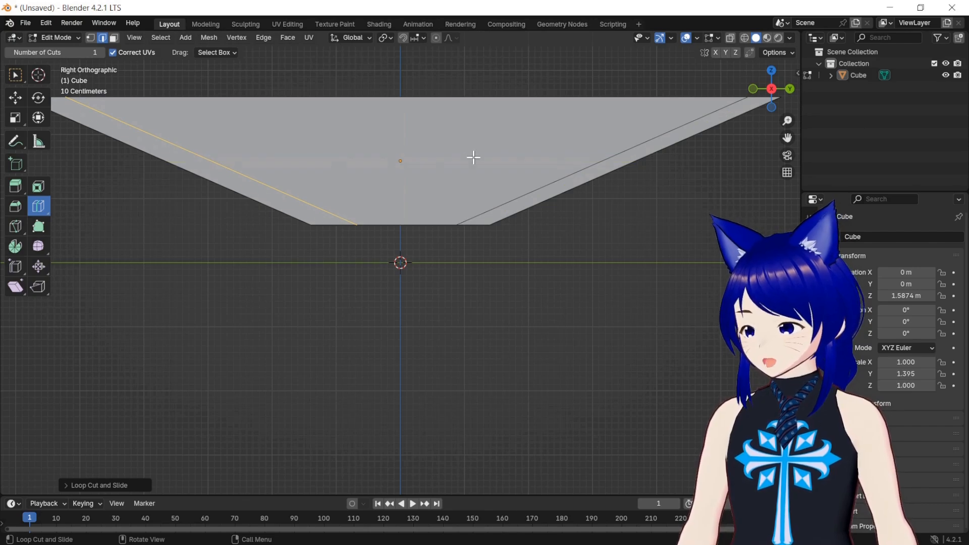
drag(772, 99, 729, 144)
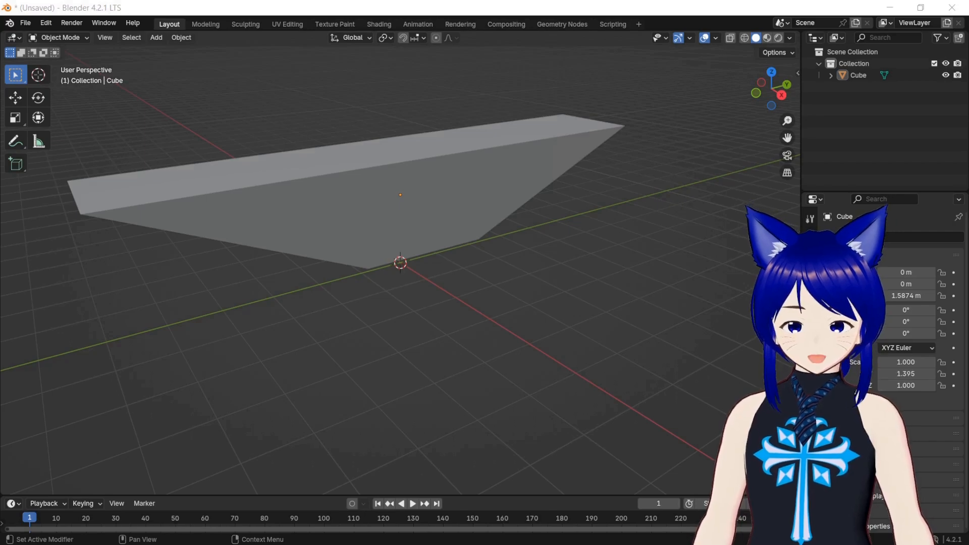
Enter Edit Mode on the tapered block, try a horizontal loop cut and a move of it down along Z, and undo the cut.
click(352, 212)
key(Tab)
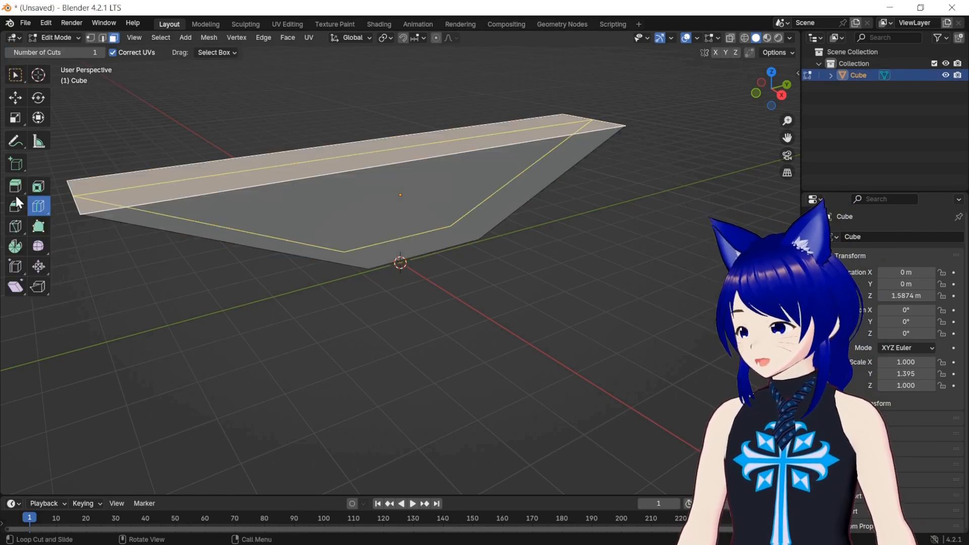
click(231, 225)
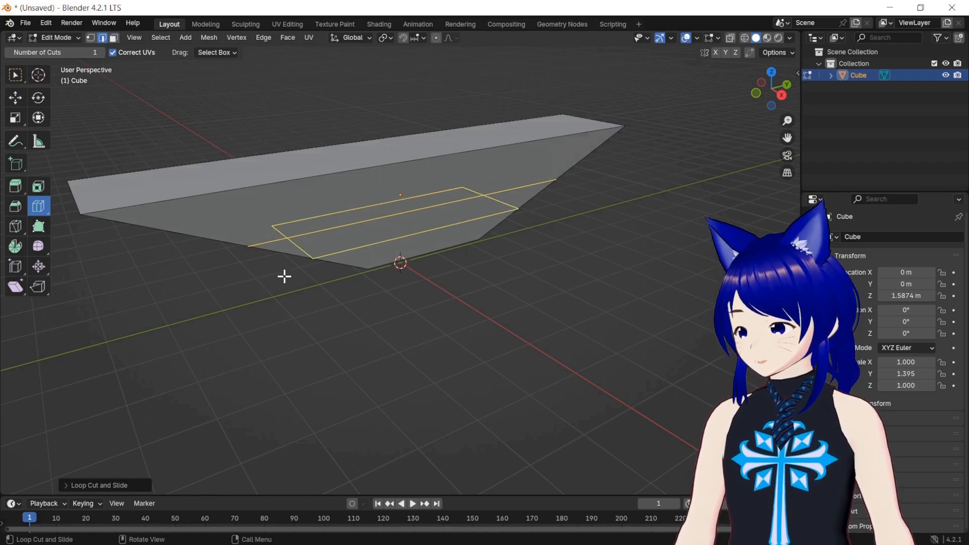
key(g)
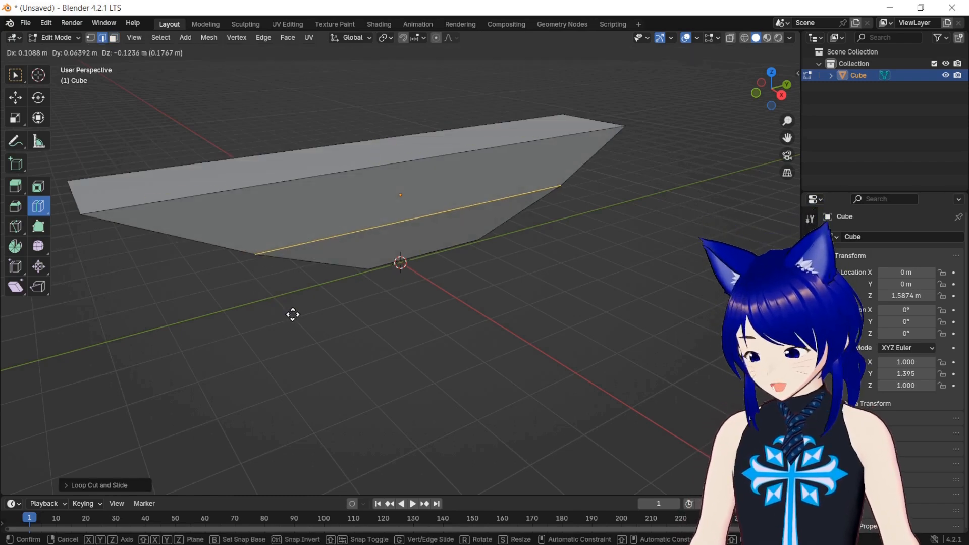
key(z)
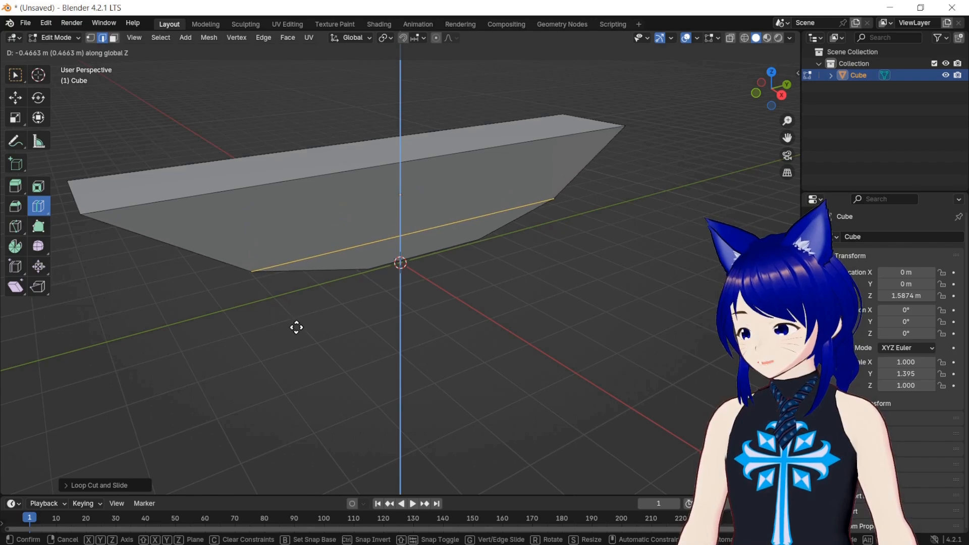
right_click(296, 327)
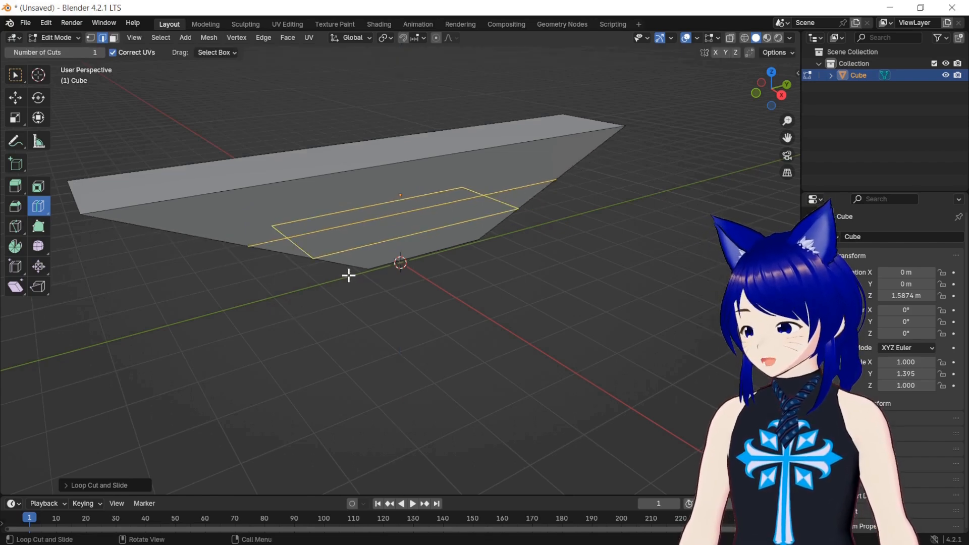
drag(338, 248, 331, 272)
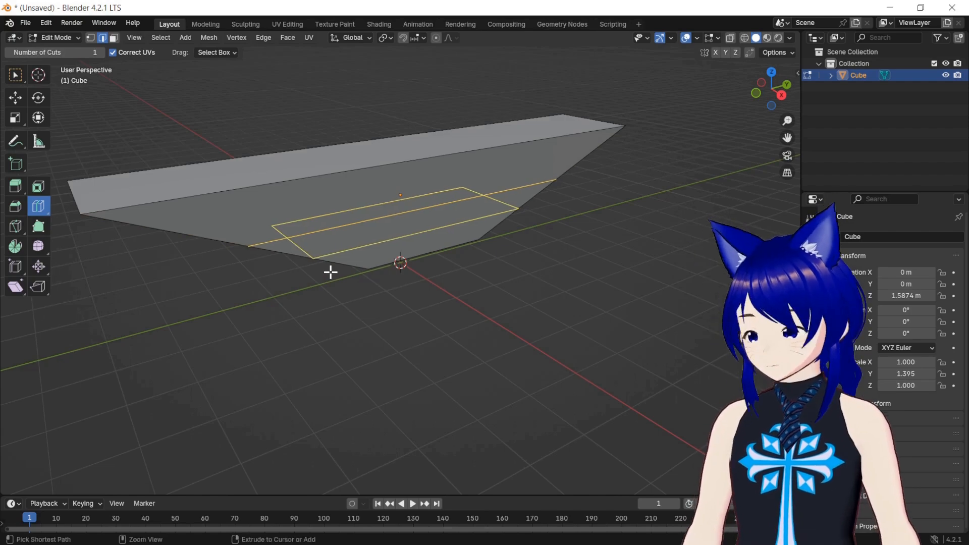
key(3)
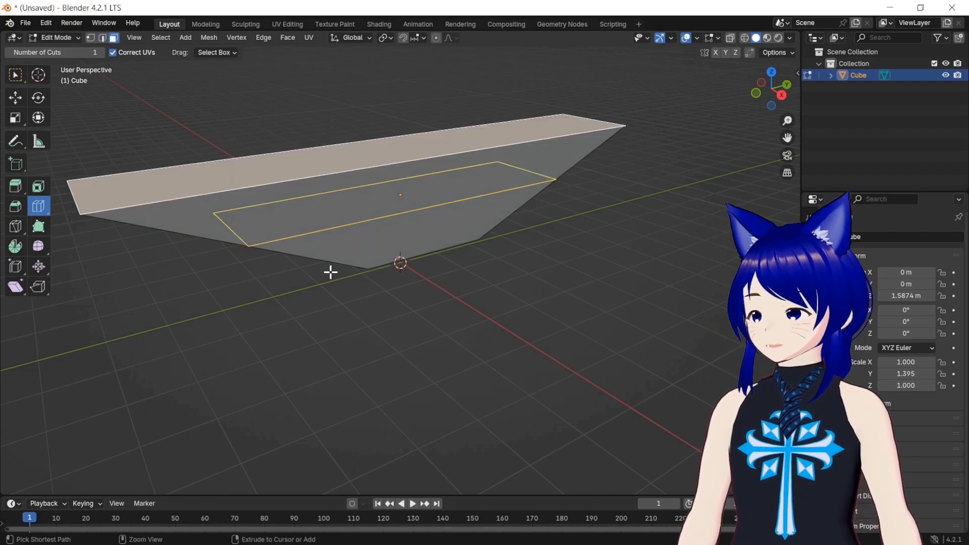
Select the short upper edge at the block's -Y end in edge select mode and try an Edge Slide on it.
click(104, 38)
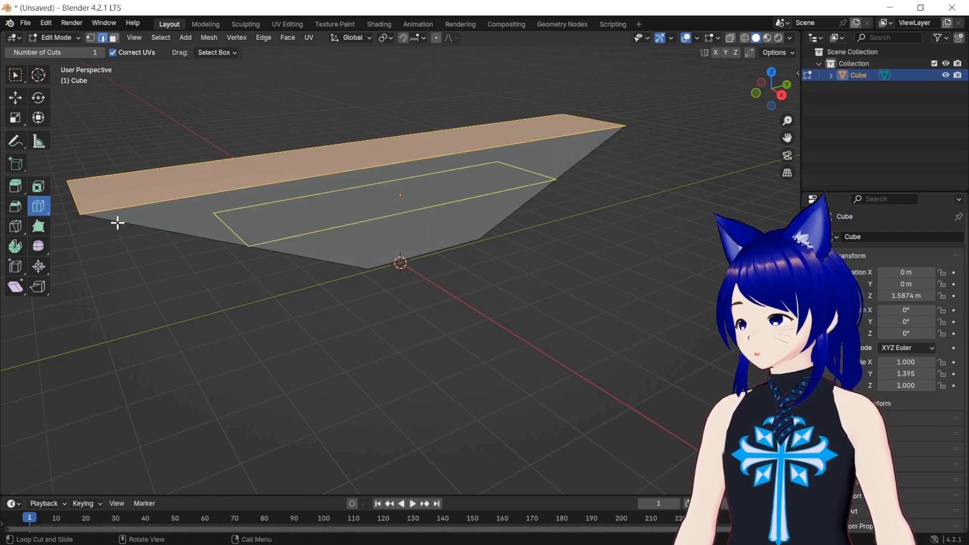
click(15, 74)
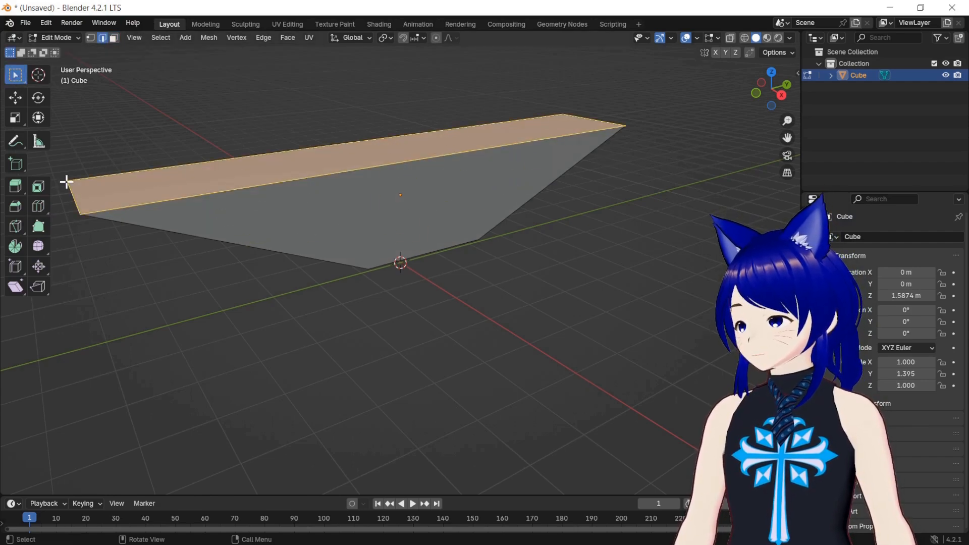
click(73, 196)
key(g)
key(g)
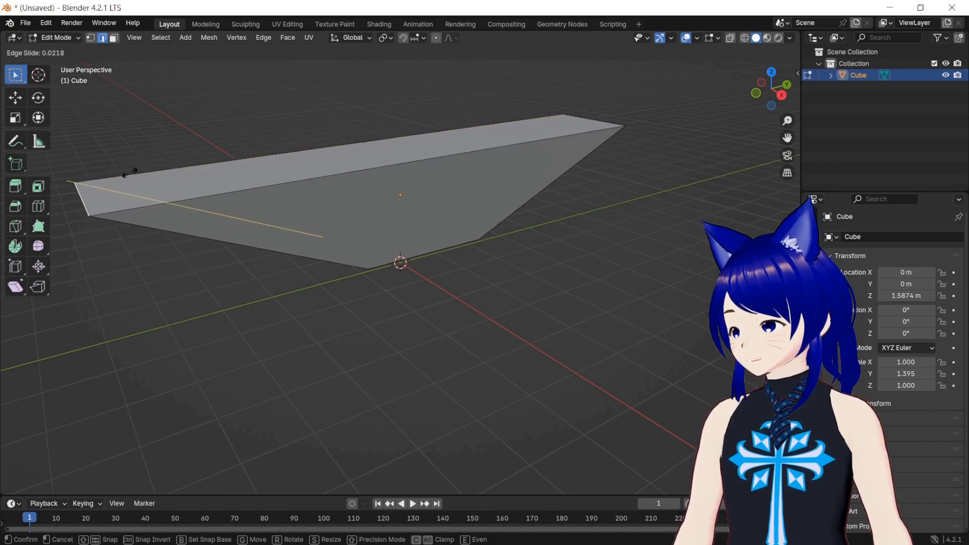
click(131, 172)
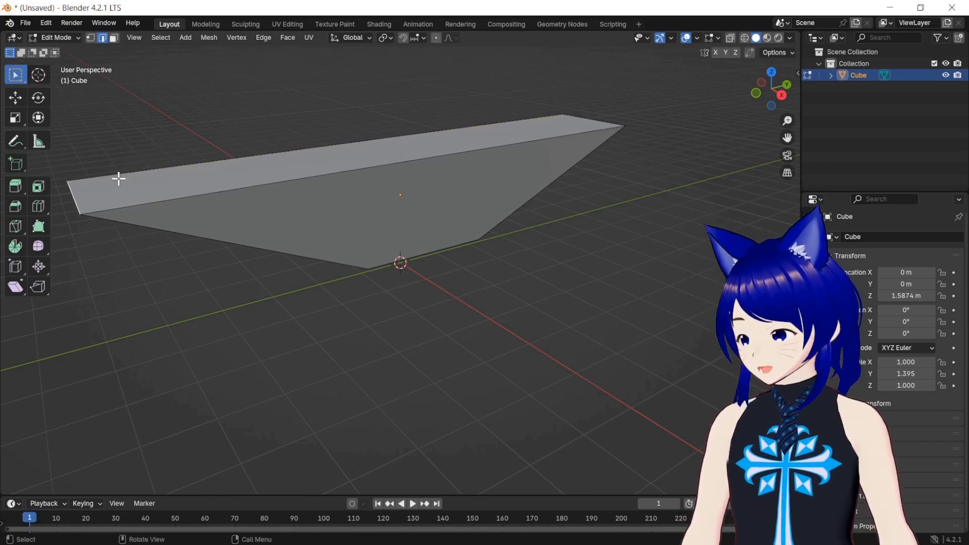
Try an Edge Slide of the same short end edge with clamping turned off, and cancel it.
key(g)
key(g)
key(c)
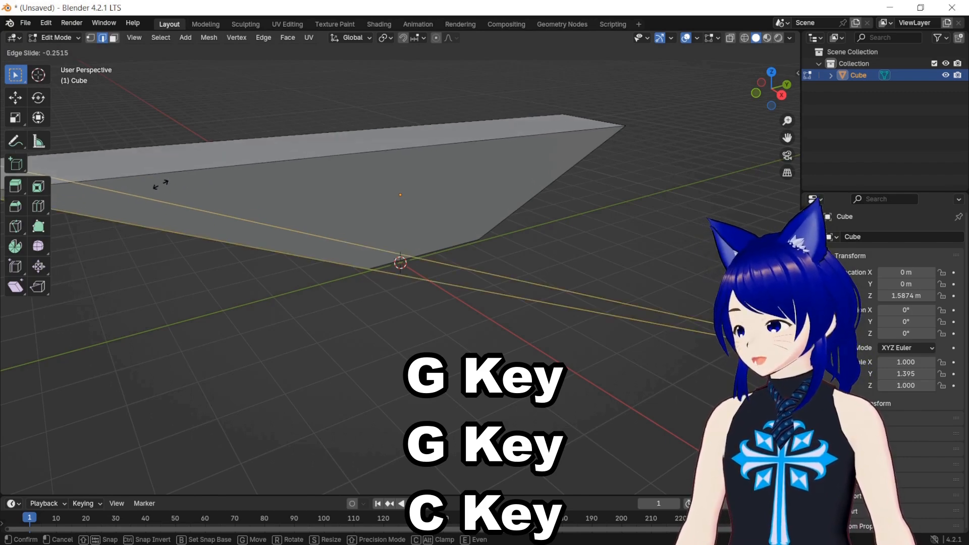
right_click(139, 186)
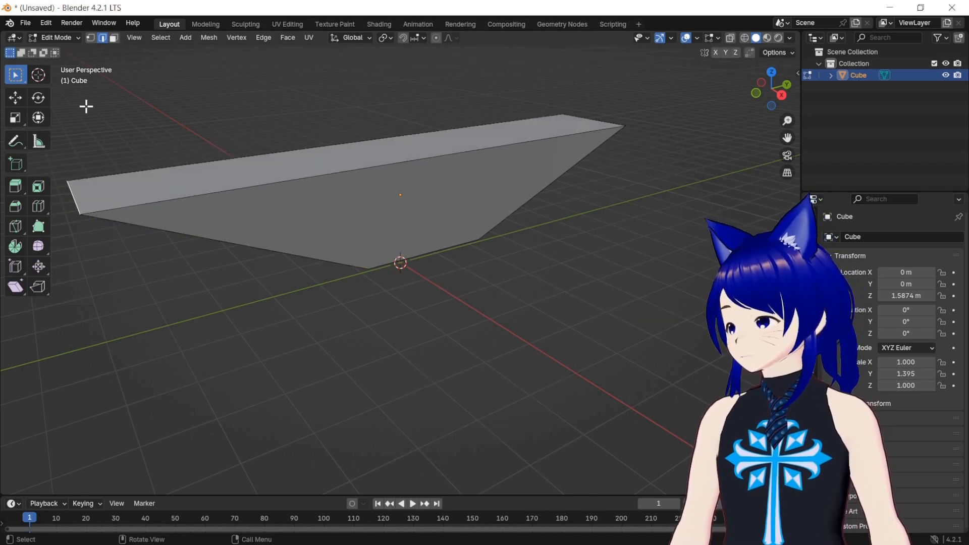
Add a horizontal loop cut just below the block's upper face, and edge-slide the short -Y upper edge outward past its end, unclamped.
click(38, 206)
drag(187, 220, 80, 203)
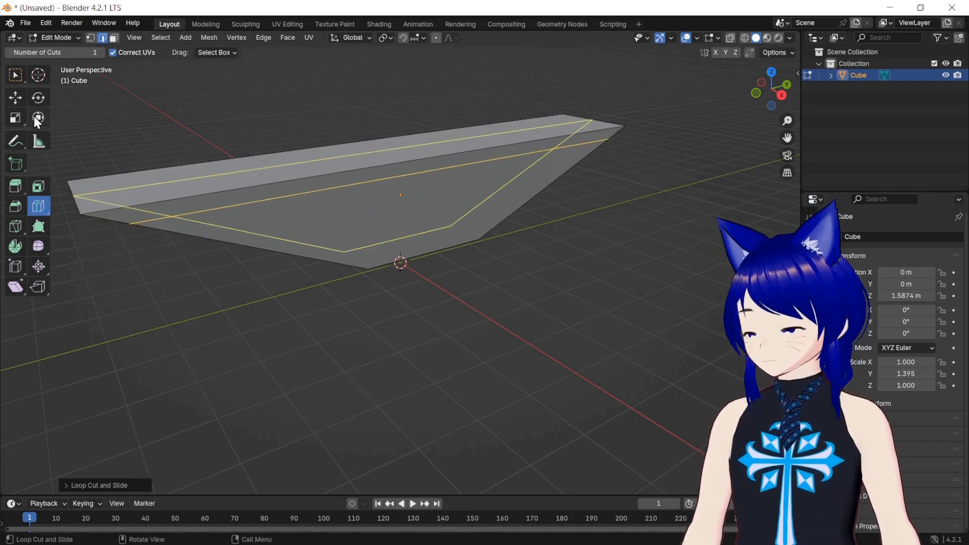
click(16, 74)
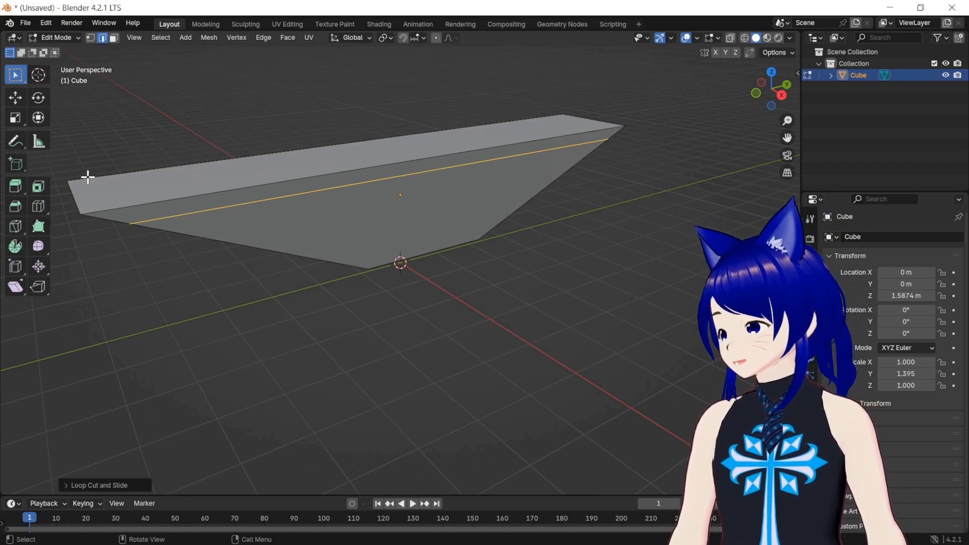
click(79, 201)
key(g)
key(g)
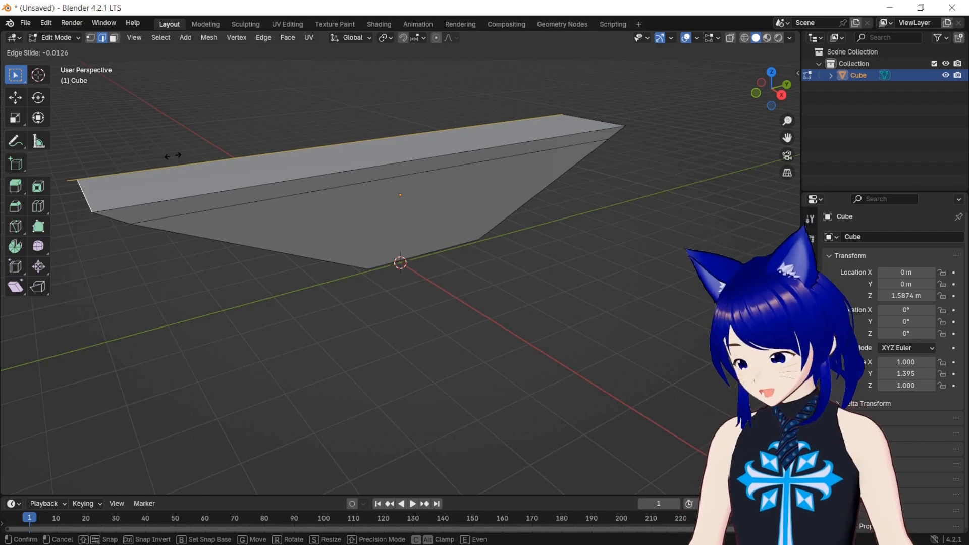
click(144, 160)
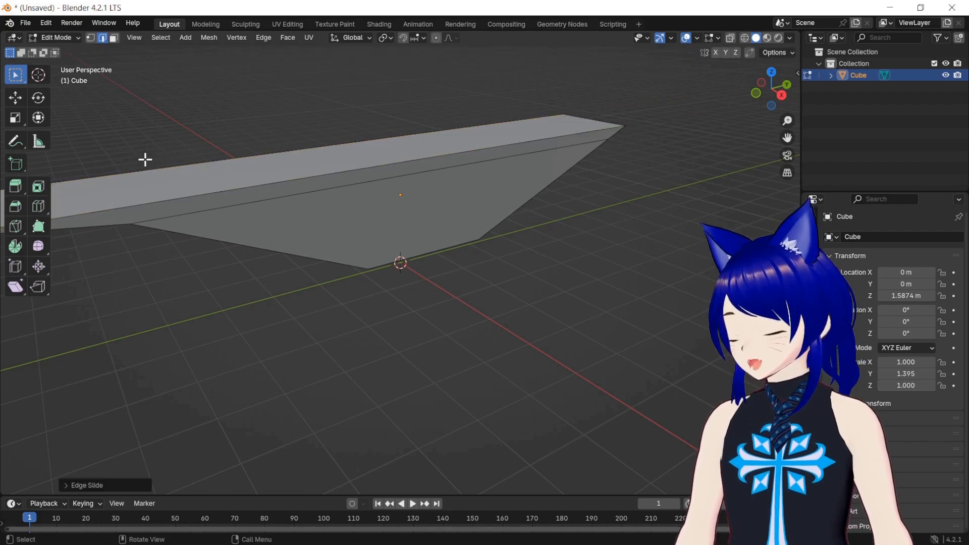
drag(787, 137, 895, 118)
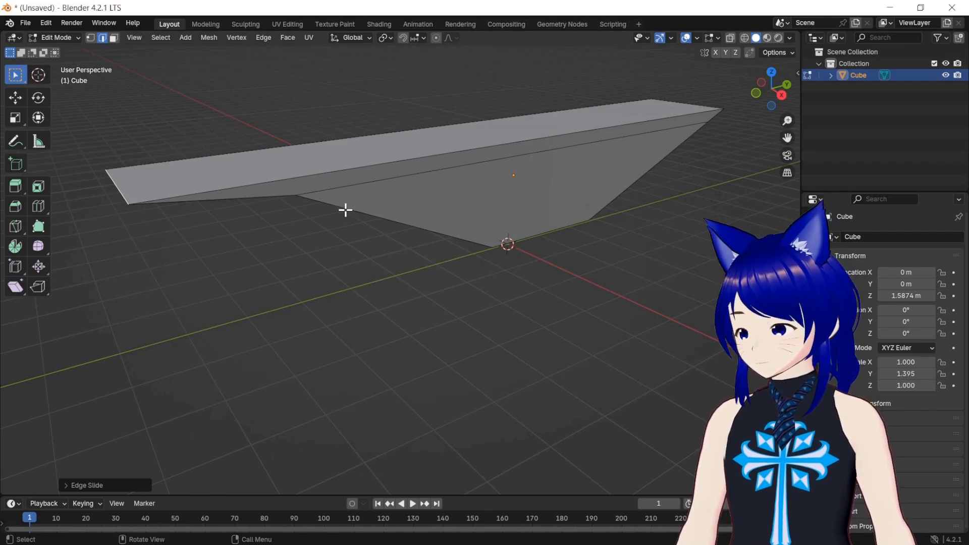